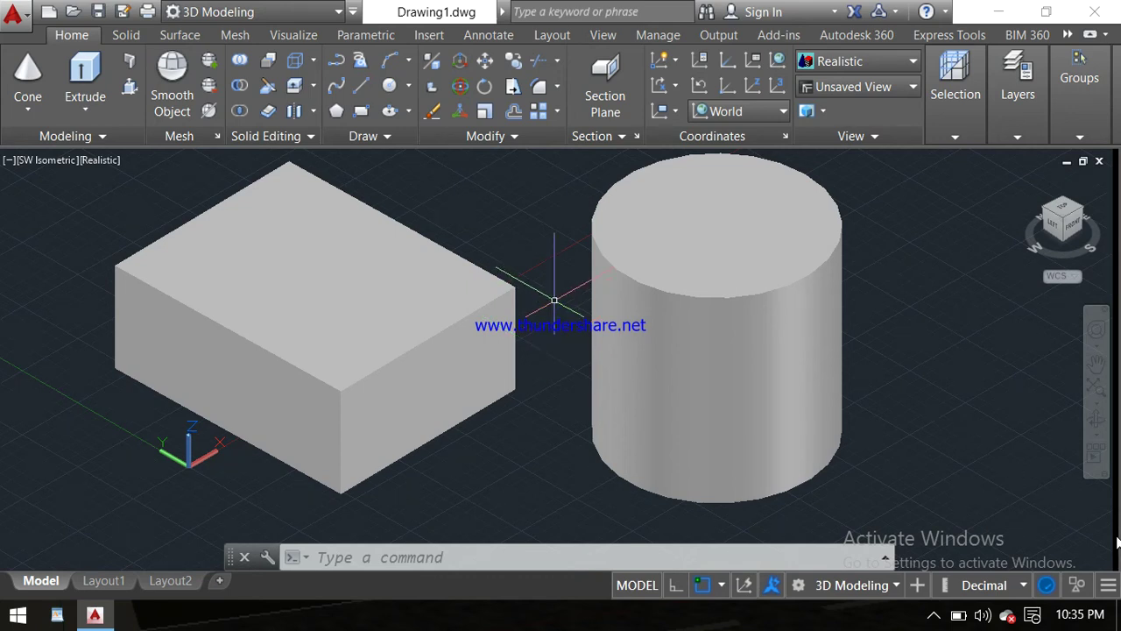
Step: Pan the view down slightly and orbit it a little around the box and cylinder
type("p")
key("Return")
left_click_drag(553, 304, 548, 313)
key("Escape")
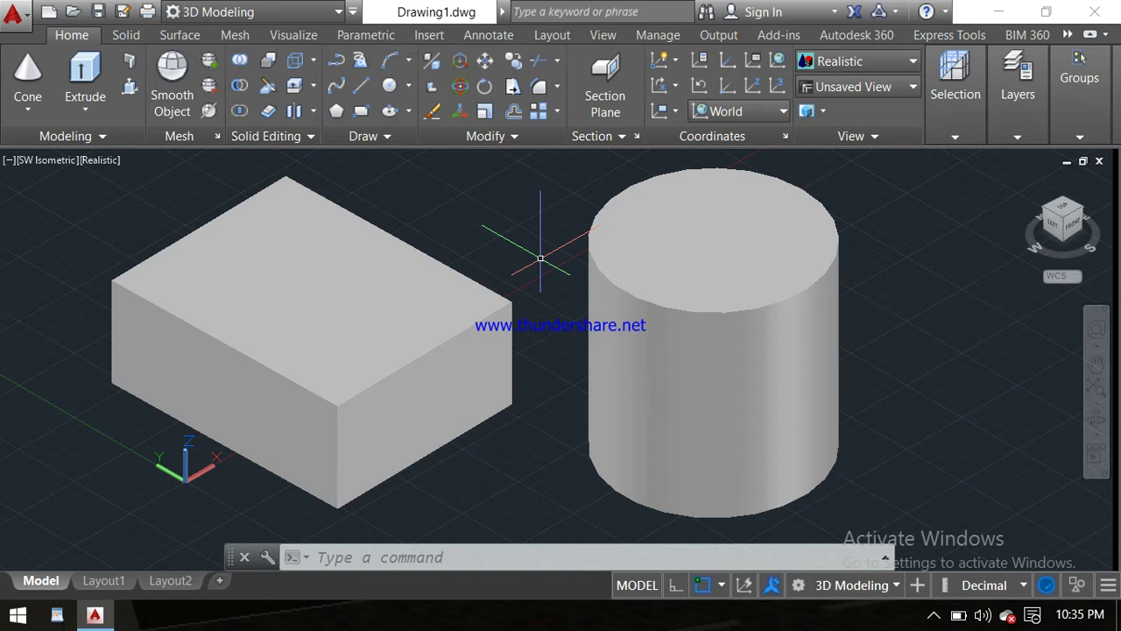
middle_click_drag(541, 258, 541, 255, "shift")
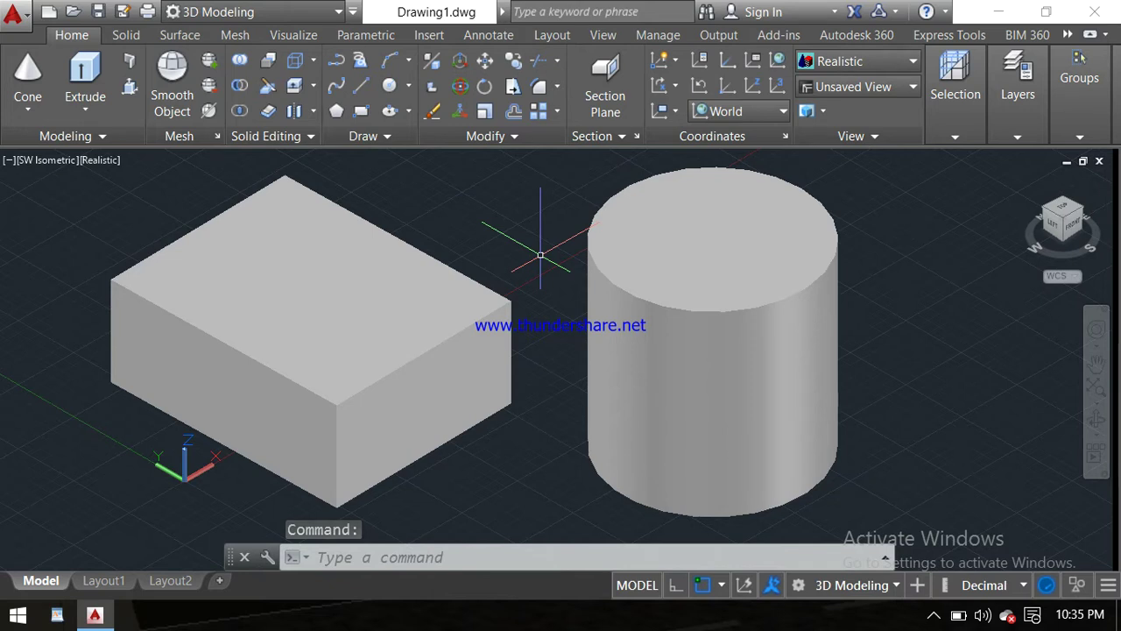
Step: Zoom and pan left until open space lies to the right of the cylinder
scroll(540, 255, "down", 2)
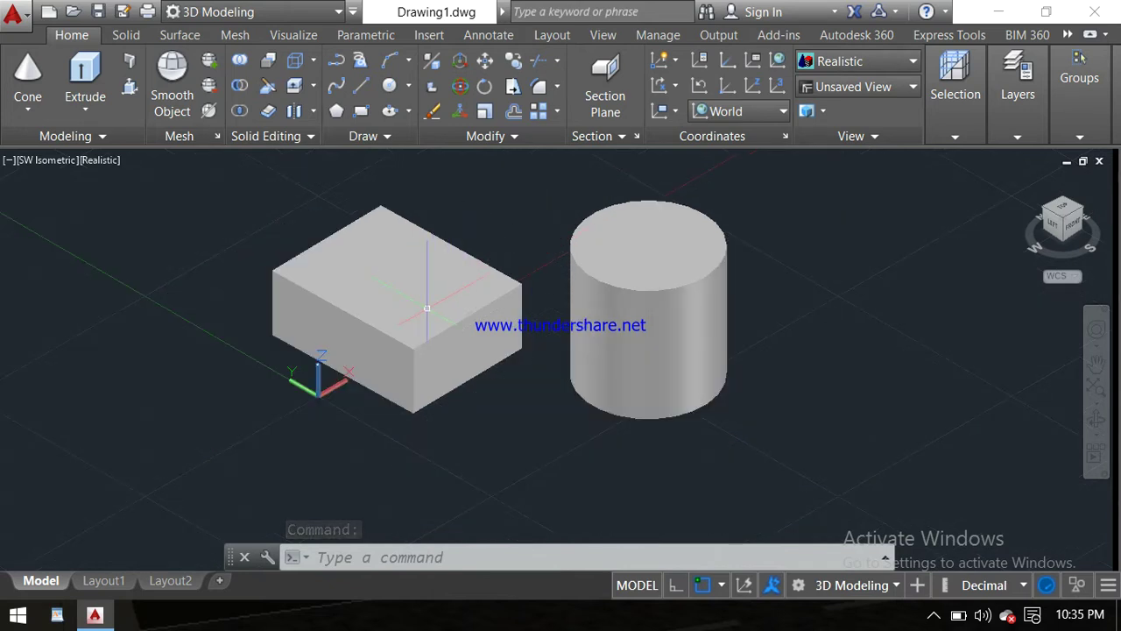
scroll(422, 316, "up", 2)
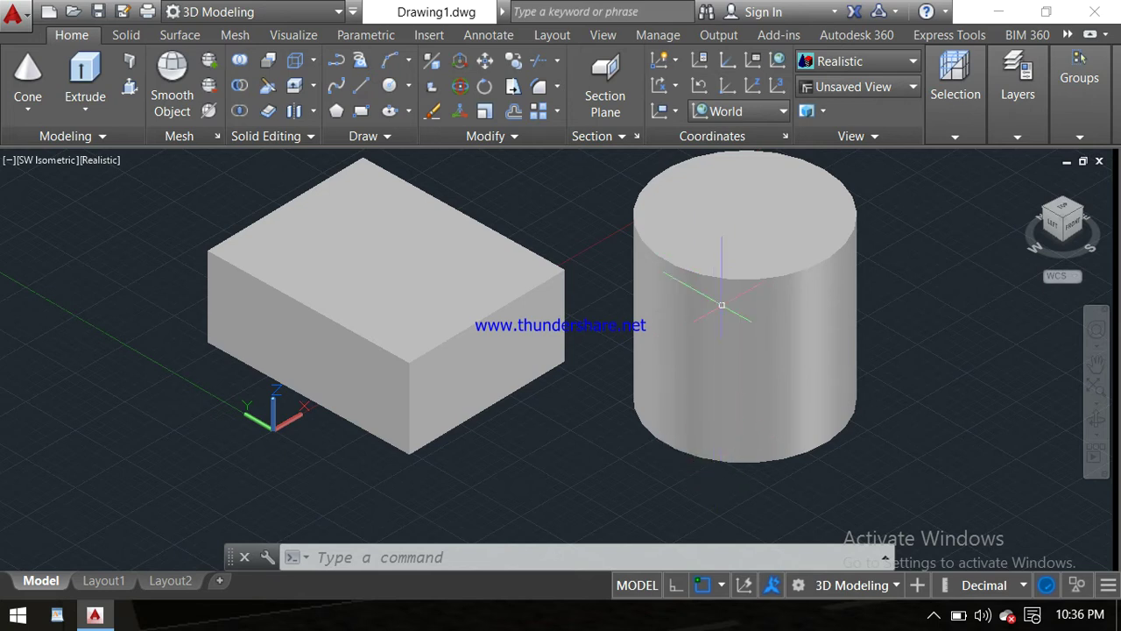
scroll(676, 333, "down", 2)
middle_click_drag(676, 333, 446, 371)
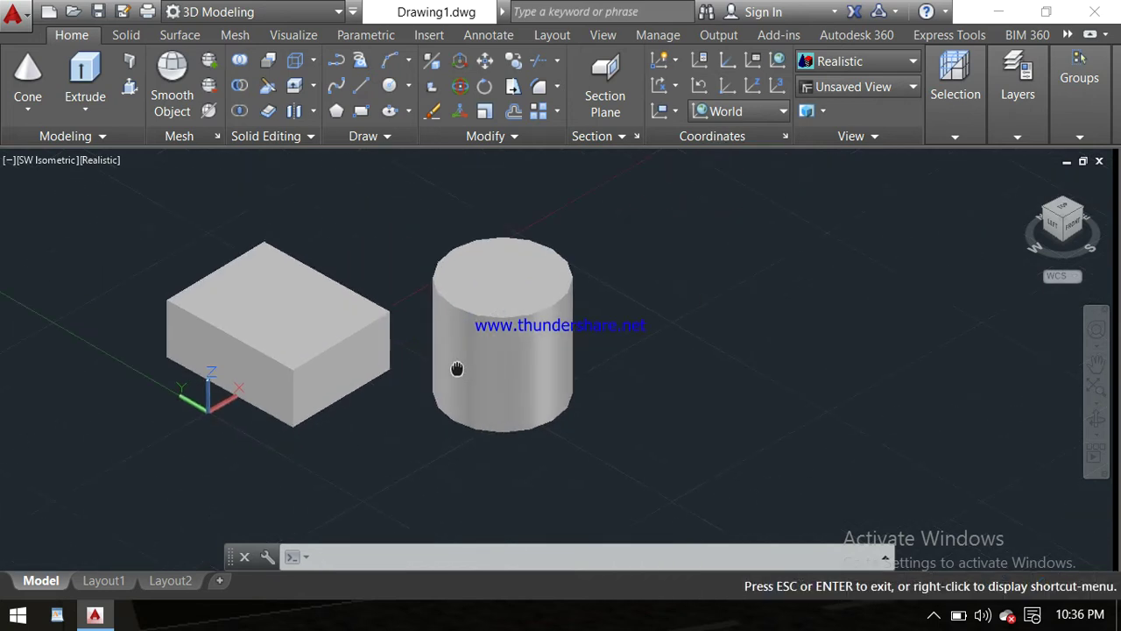
scroll(637, 351, "up", 2)
middle_click_drag(637, 351, 500, 365)
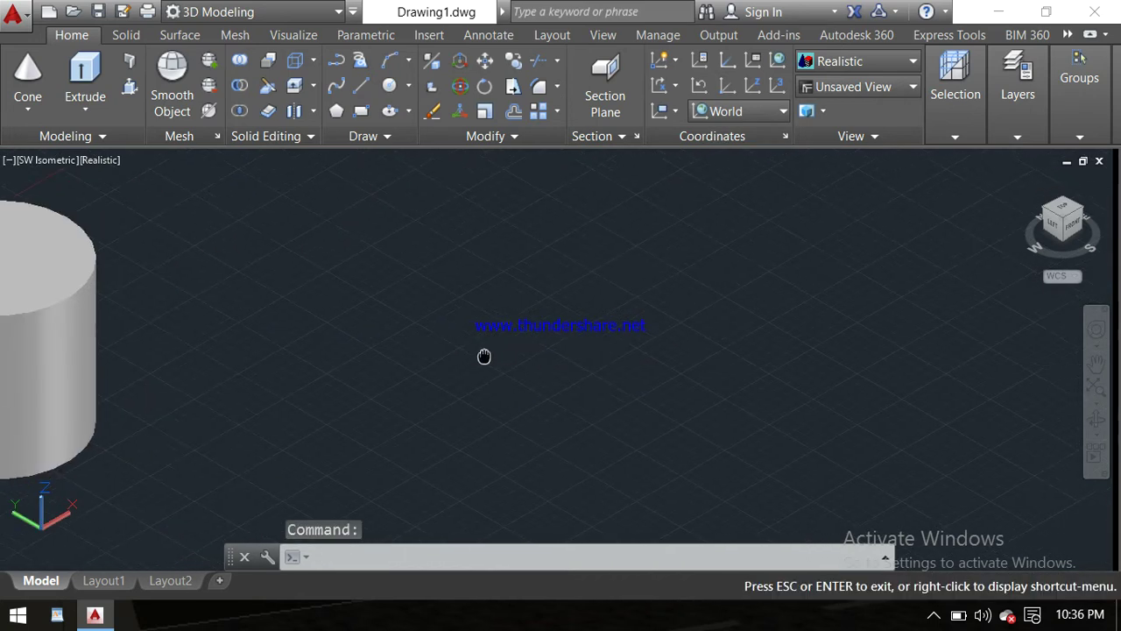
Step: Change the visual style from Realistic to 2D Wireframe, abandoning a started box
left_click(27, 106)
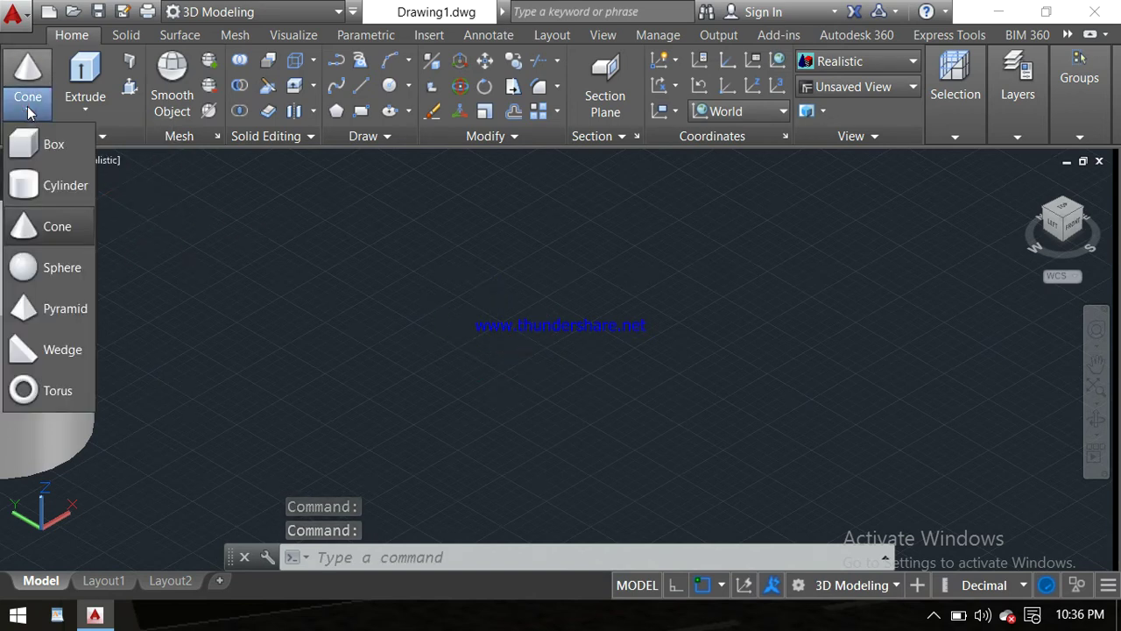
left_click(54, 146)
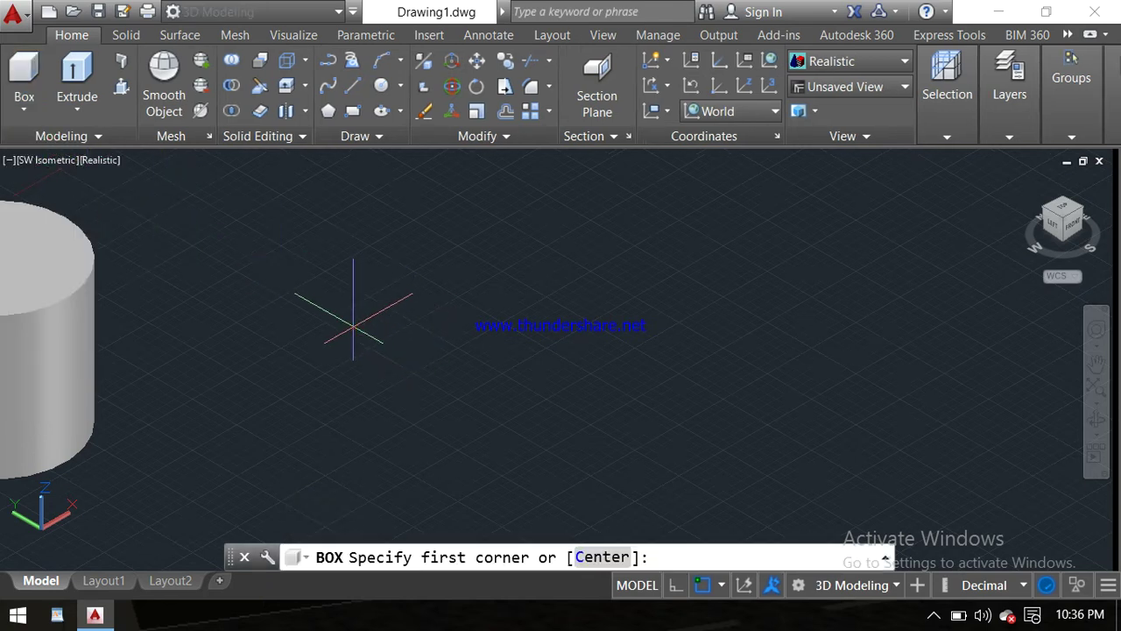
left_click(353, 326)
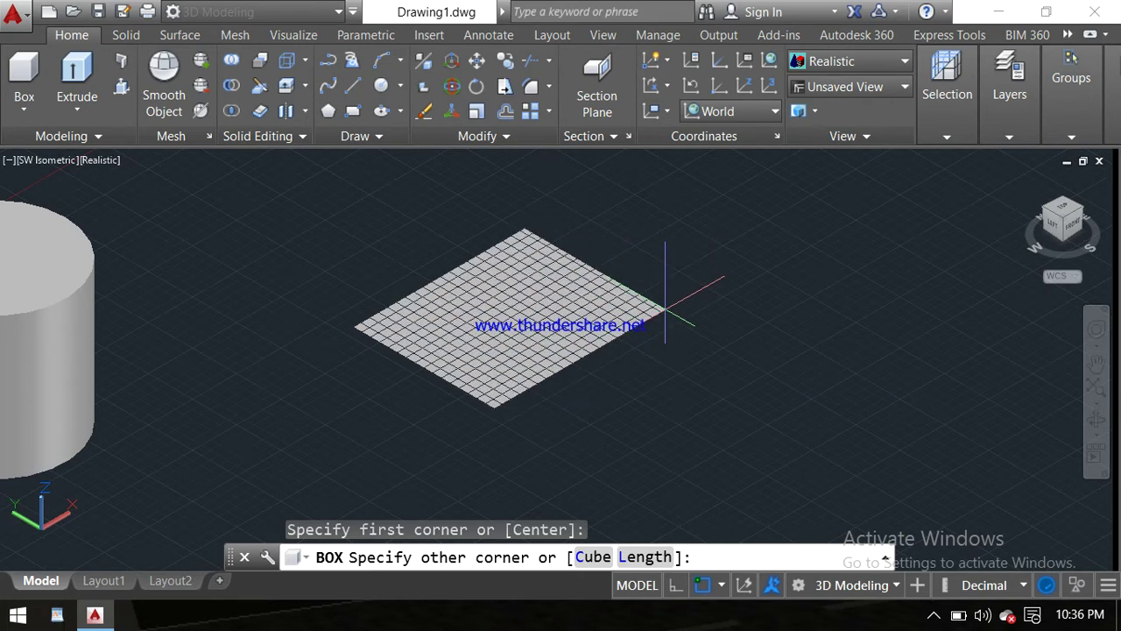
left_click(902, 65)
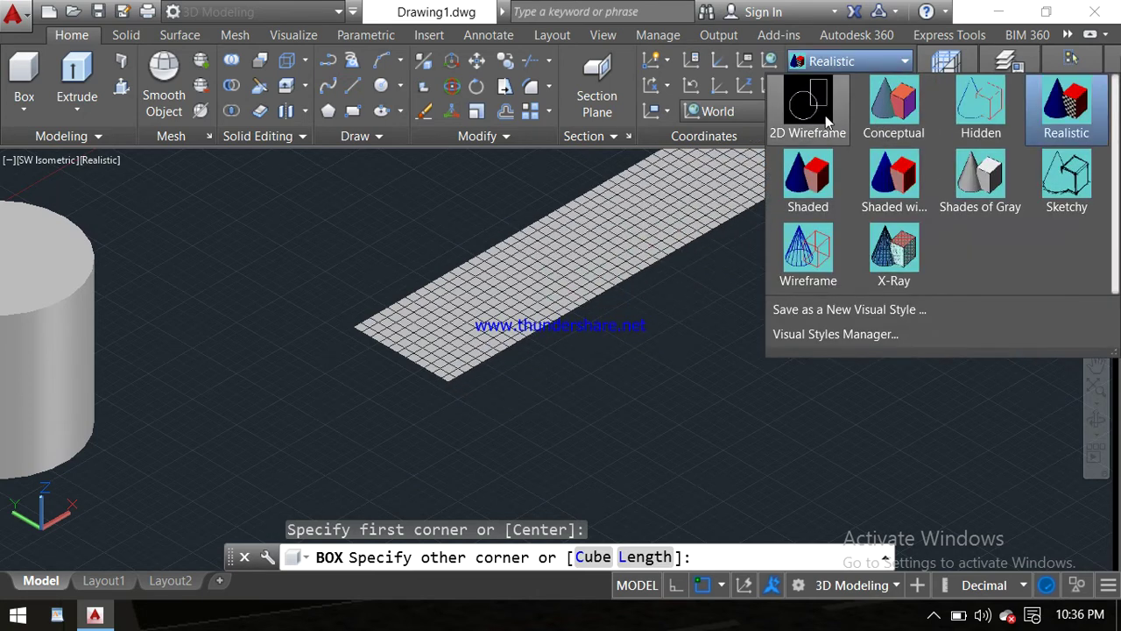
left_click(828, 118)
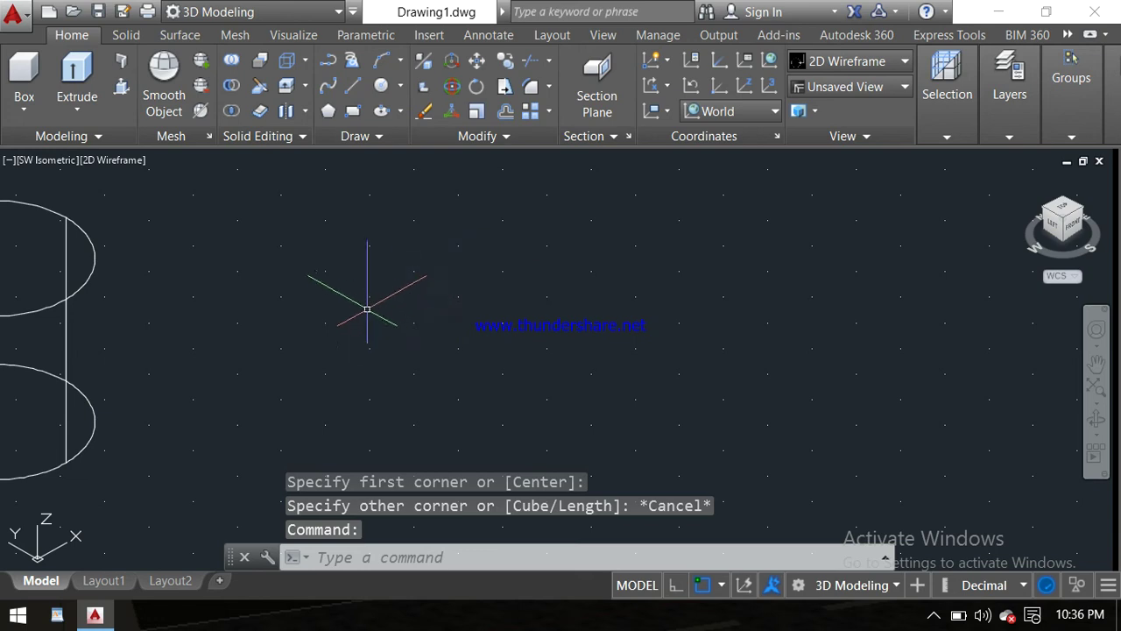
Step: Create a 40-unit cube beside the cylinder with the Box command's Cube option
left_click(20, 83)
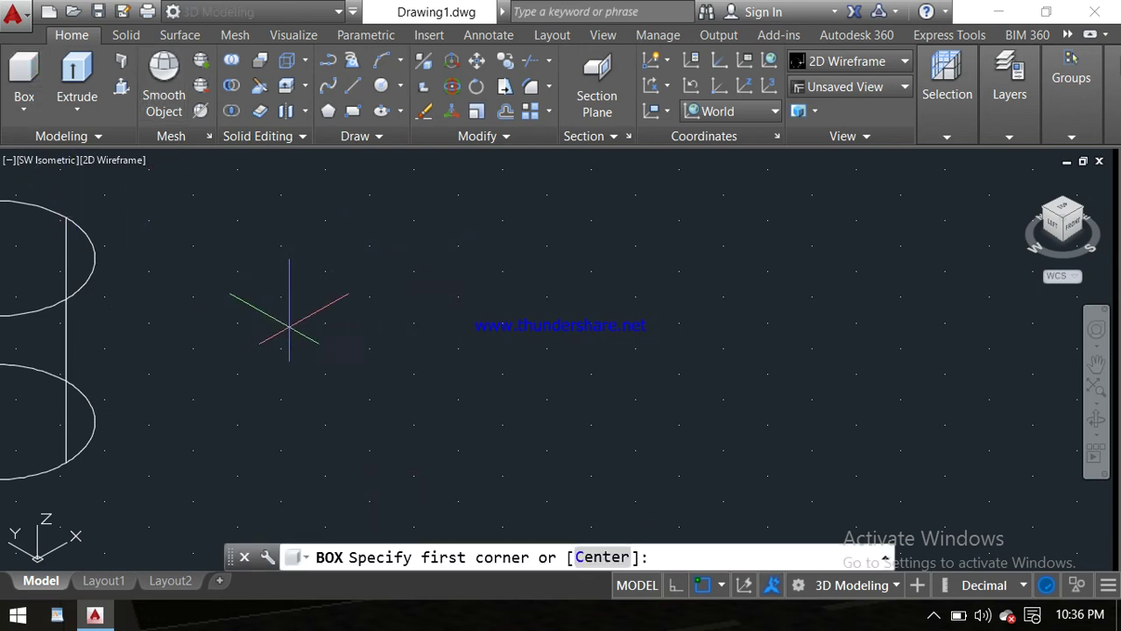
left_click(290, 335)
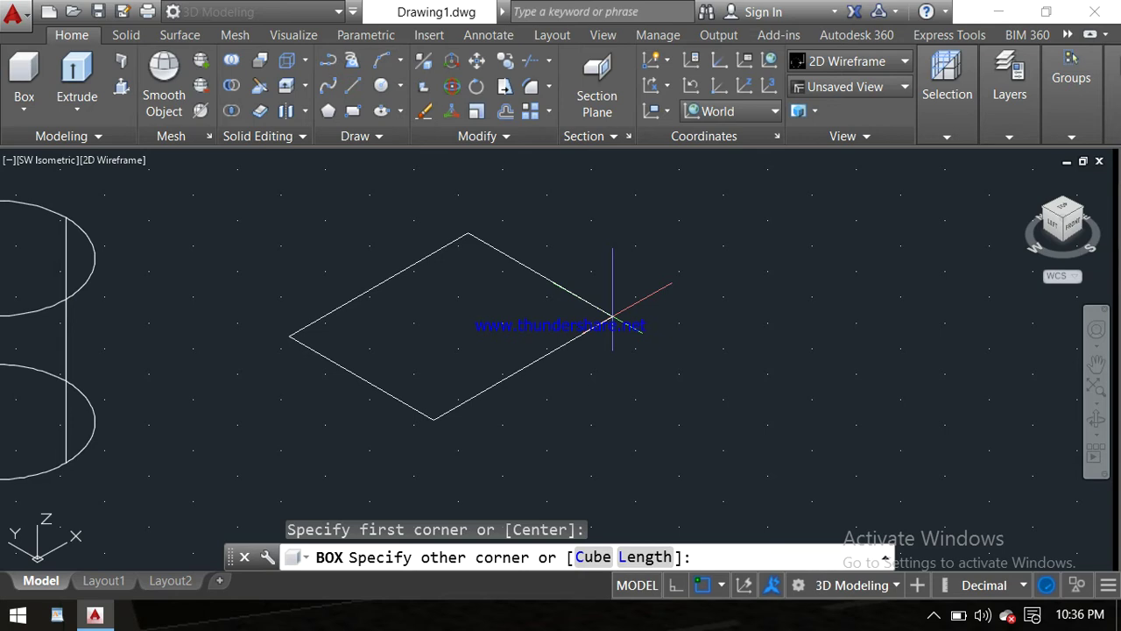
type("c")
key("Return")
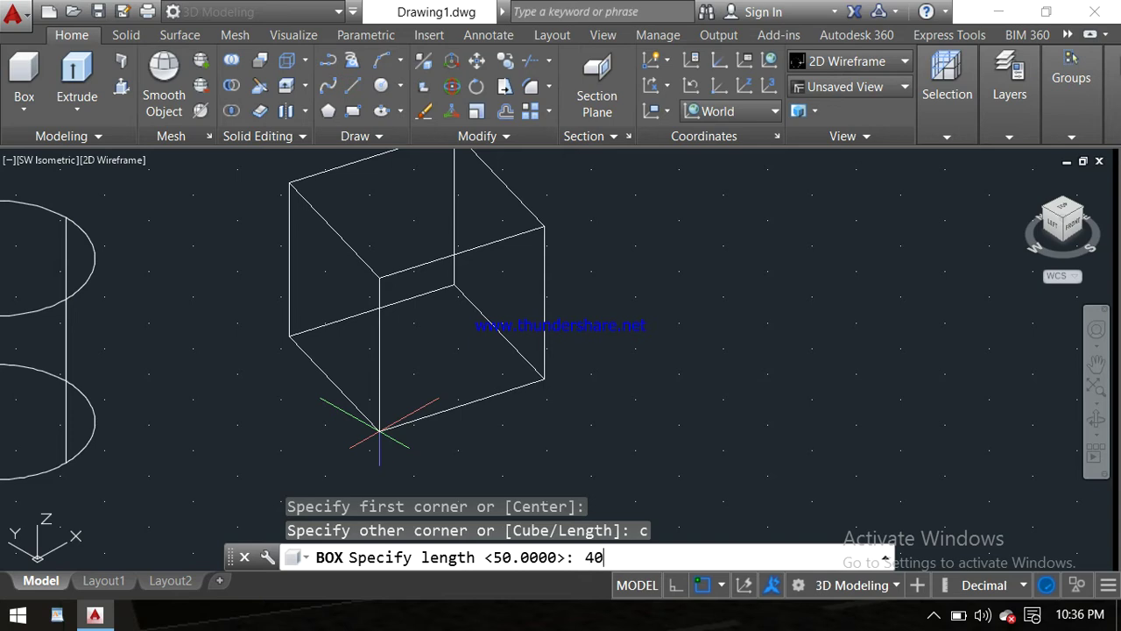
key("Return")
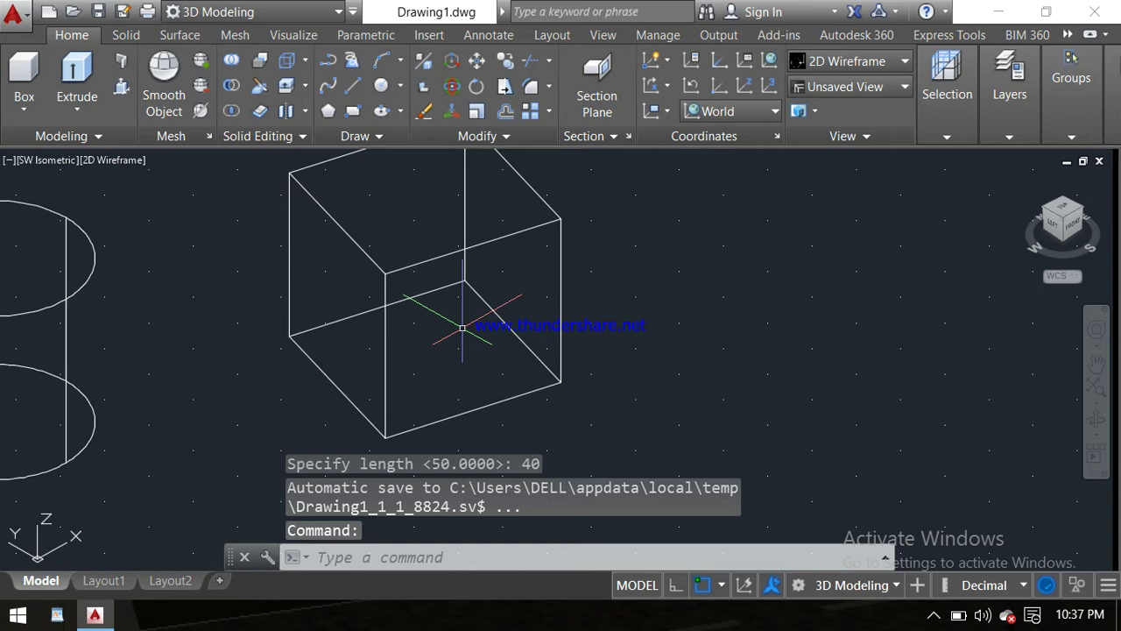
middle_click_drag(633, 313, 423, 341)
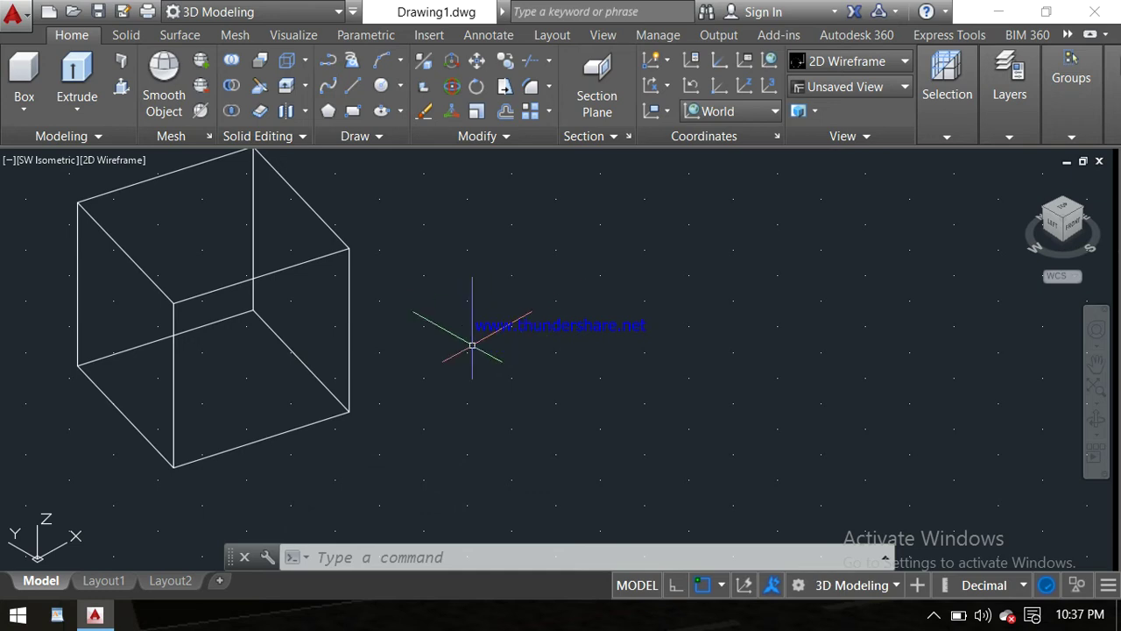
Step: Draw a box of length 40, width 20 and height 30 right of the cube
left_click(24, 78)
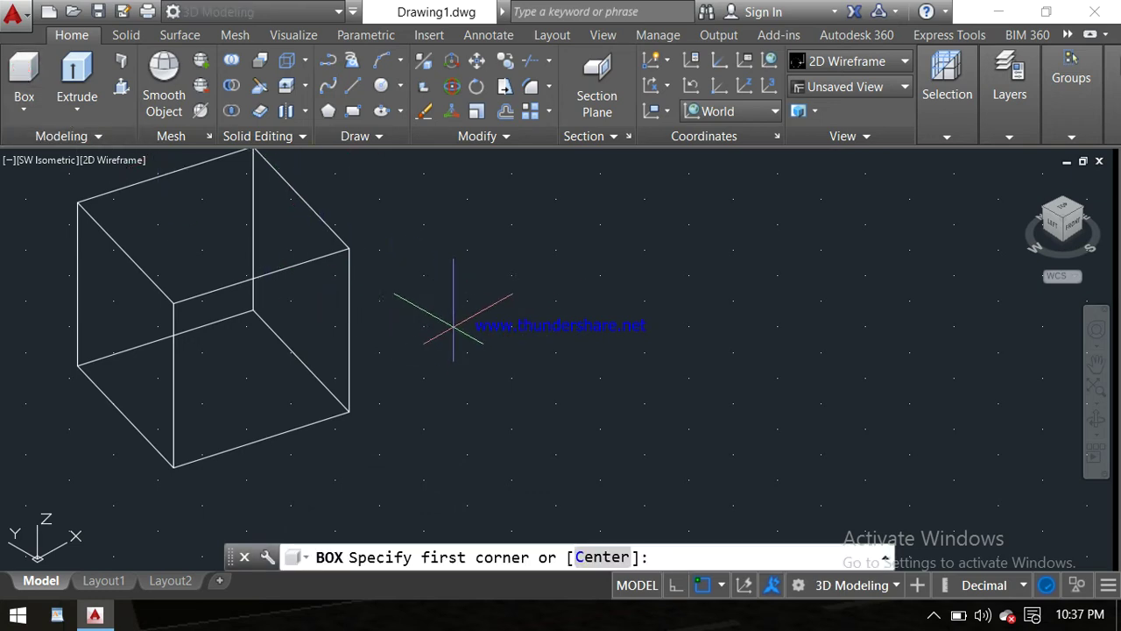
left_click(461, 338)
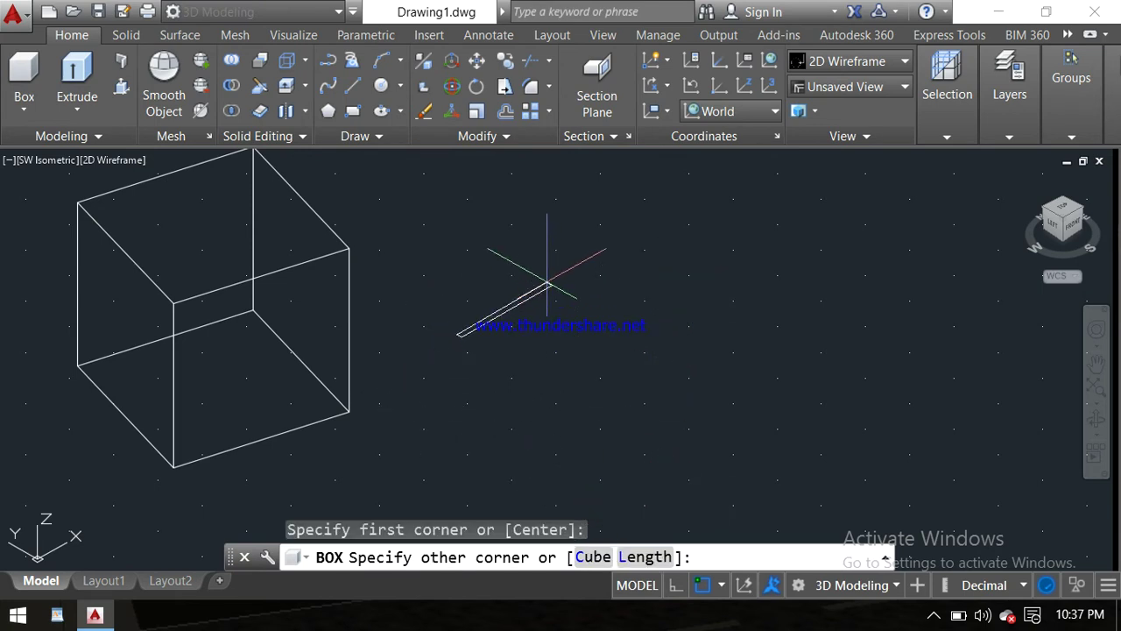
type("l")
key("Return")
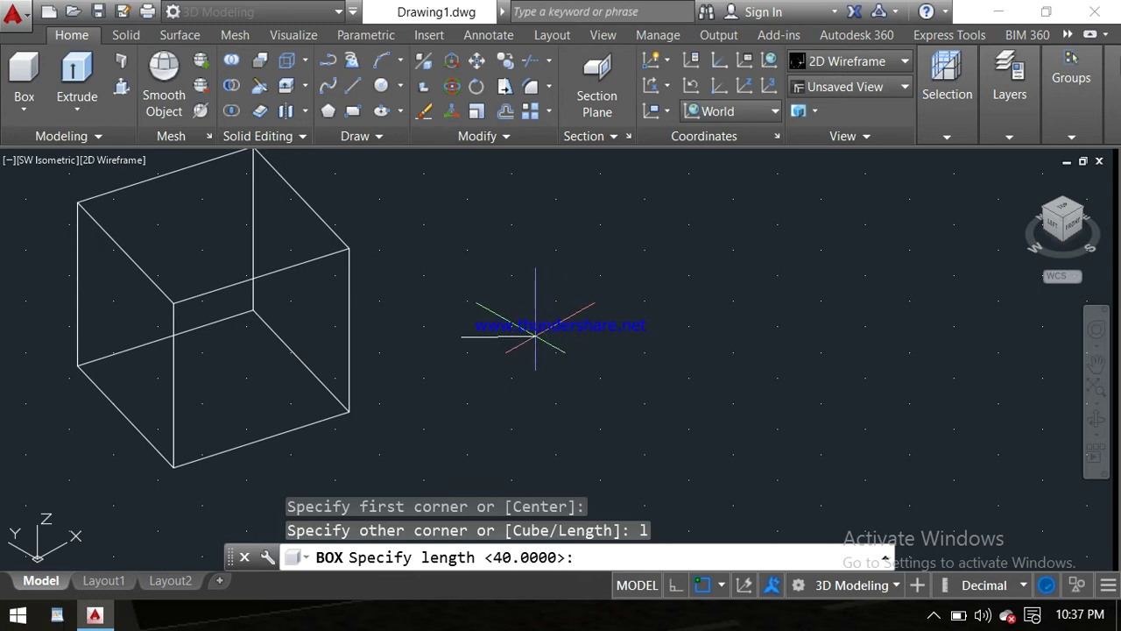
key("Return")
type("20")
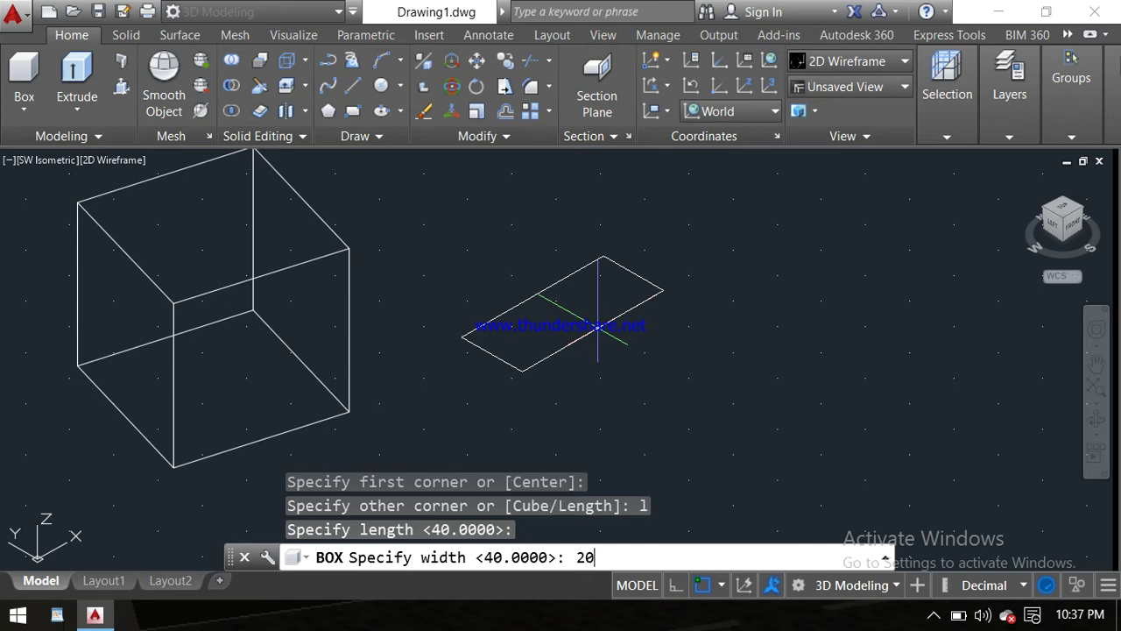
key("Return")
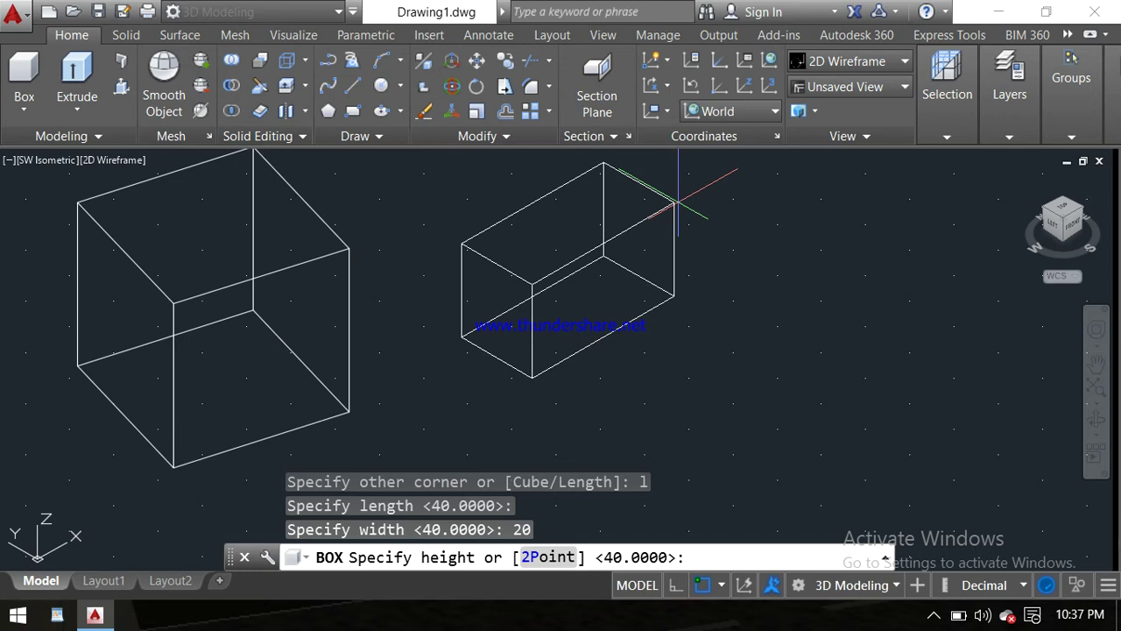
type("30")
key("Return")
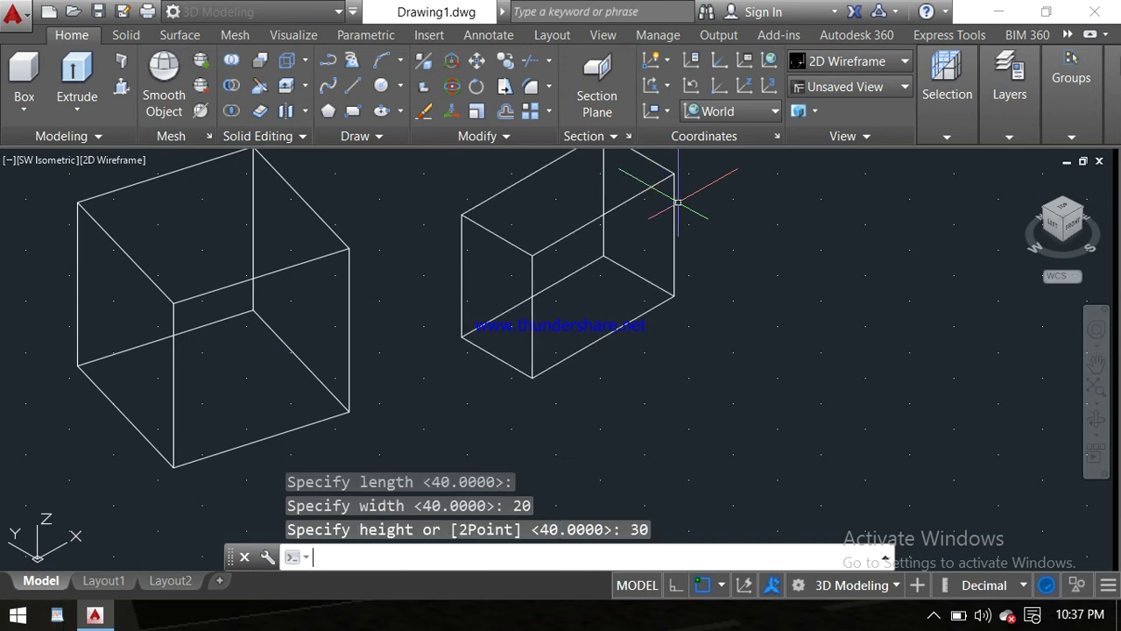
mouse_move(726, 213)
middle_mouse_down()
mouse_move(665, 273)
mouse_move(631, 233)
middle_mouse_up()
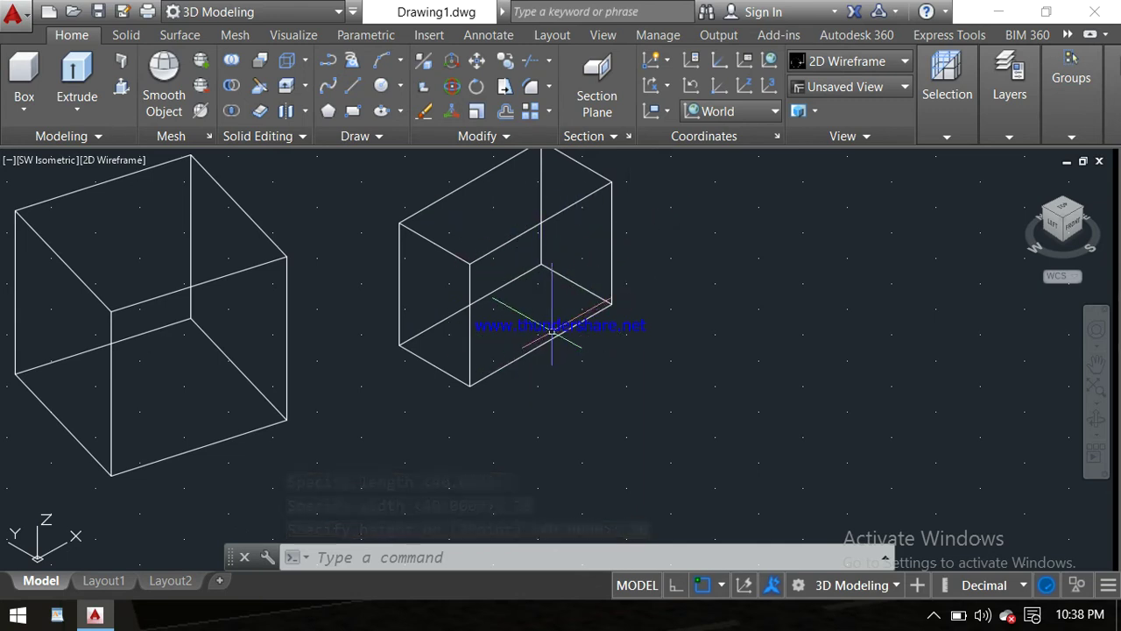
Step: Apply the Realistic visual style to the cylinder, cube and box
scroll(550, 337, "down", 3)
mouse_move(634, 333)
middle_mouse_down()
mouse_move(582, 333)
mouse_move(679, 350)
middle_mouse_up()
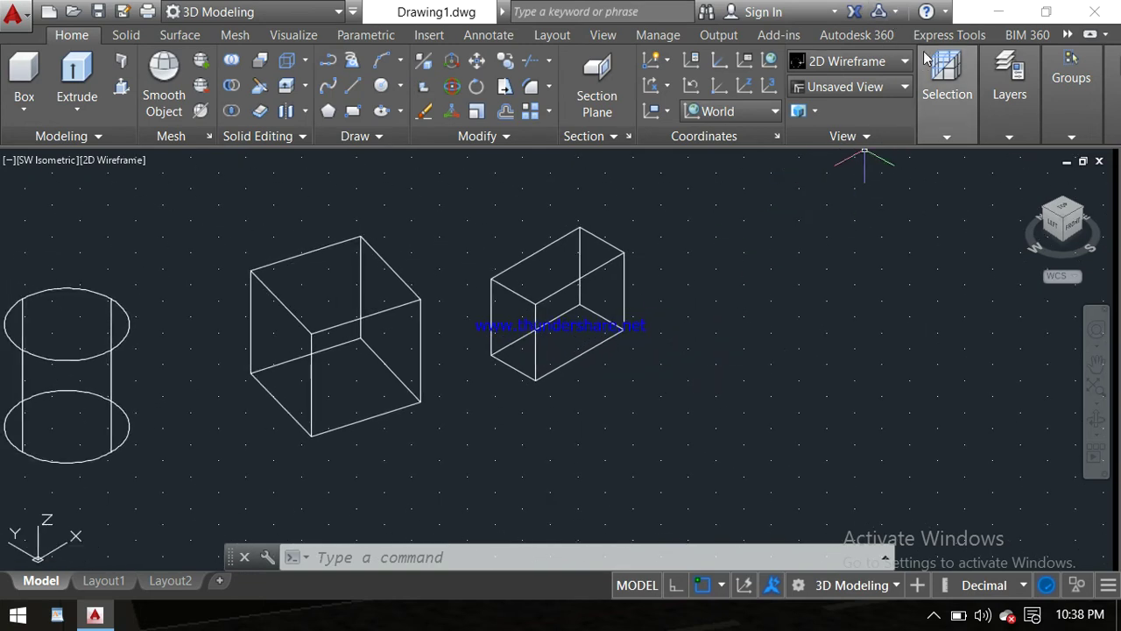
left_click(876, 60)
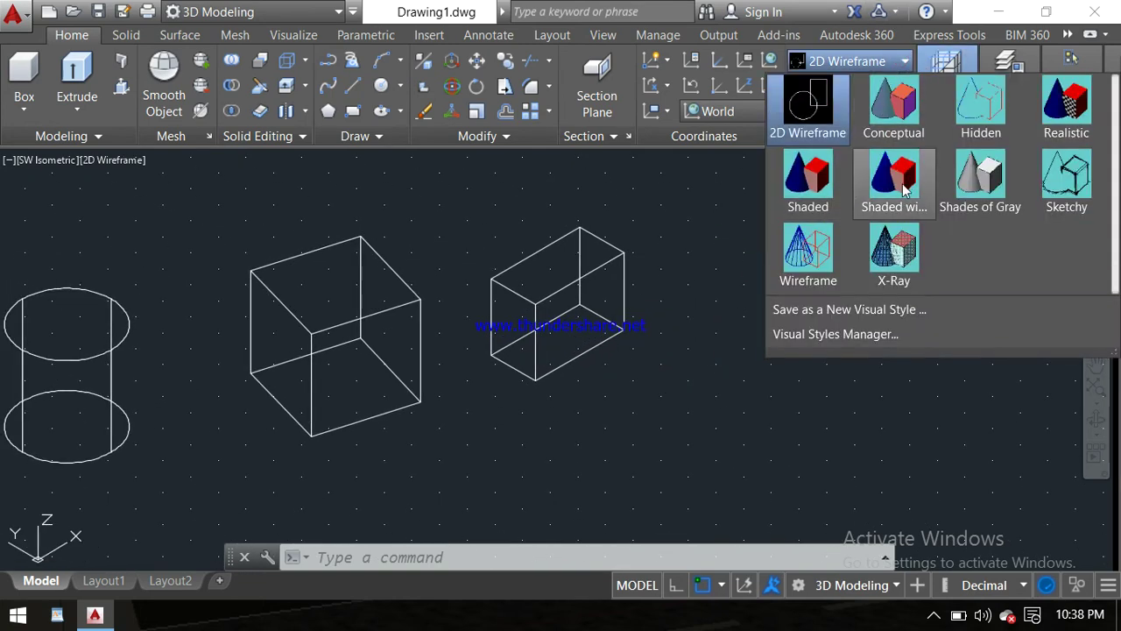
left_click(1066, 131)
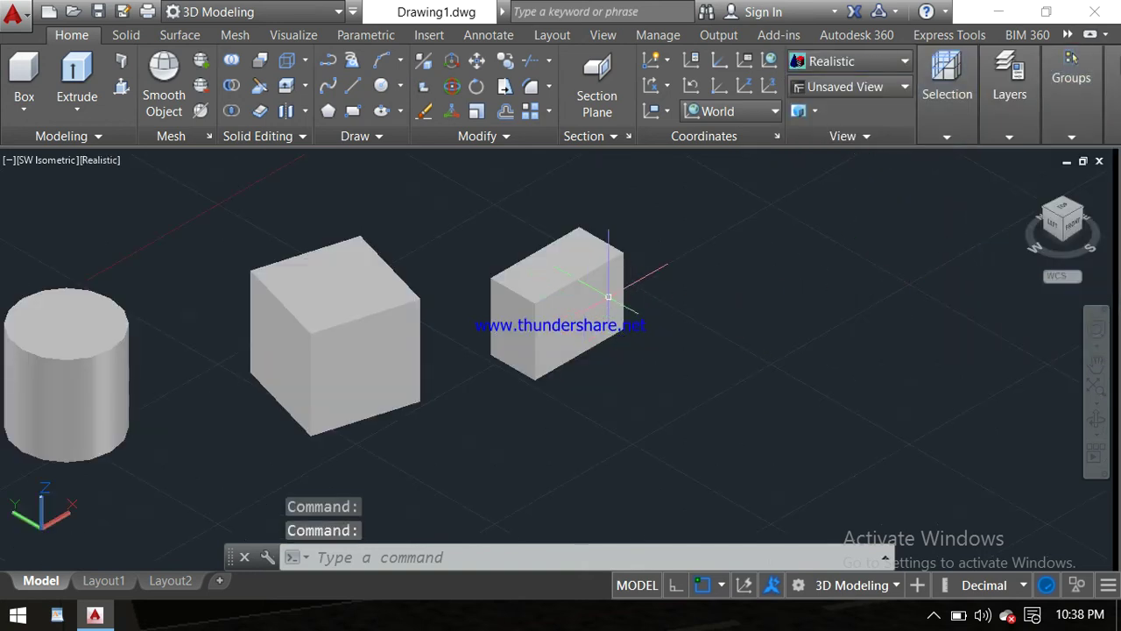
Step: Zoom and pan across the shaded solids to inspect them
scroll(315, 303, "up", 2)
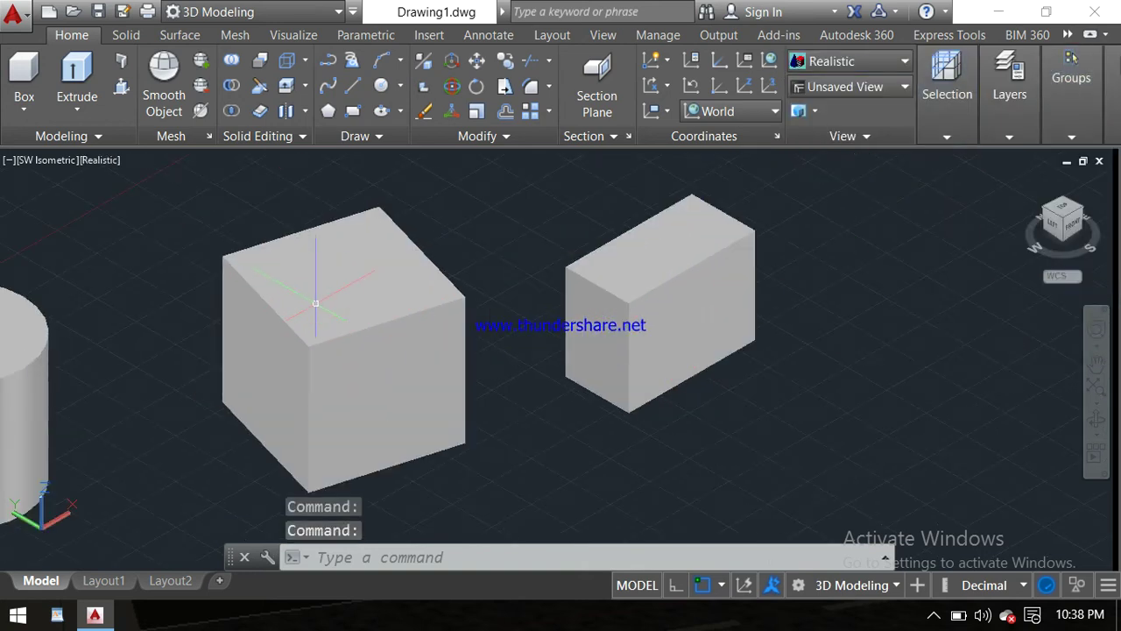
scroll(324, 311, "down", 2)
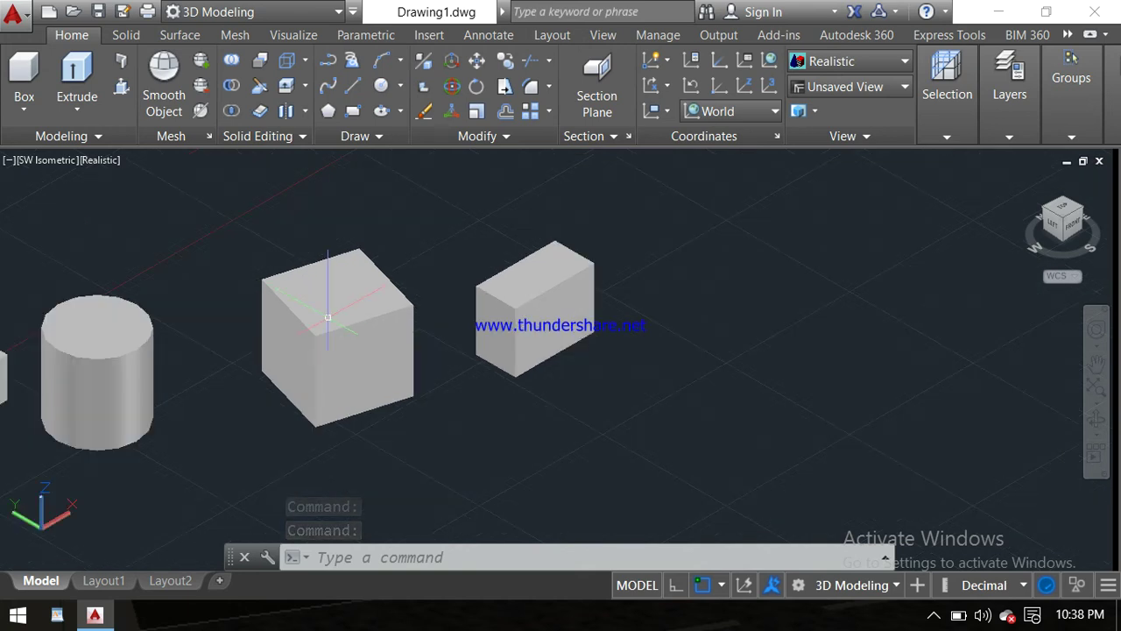
scroll(328, 317, "up", 1)
scroll(608, 276, "up", 3)
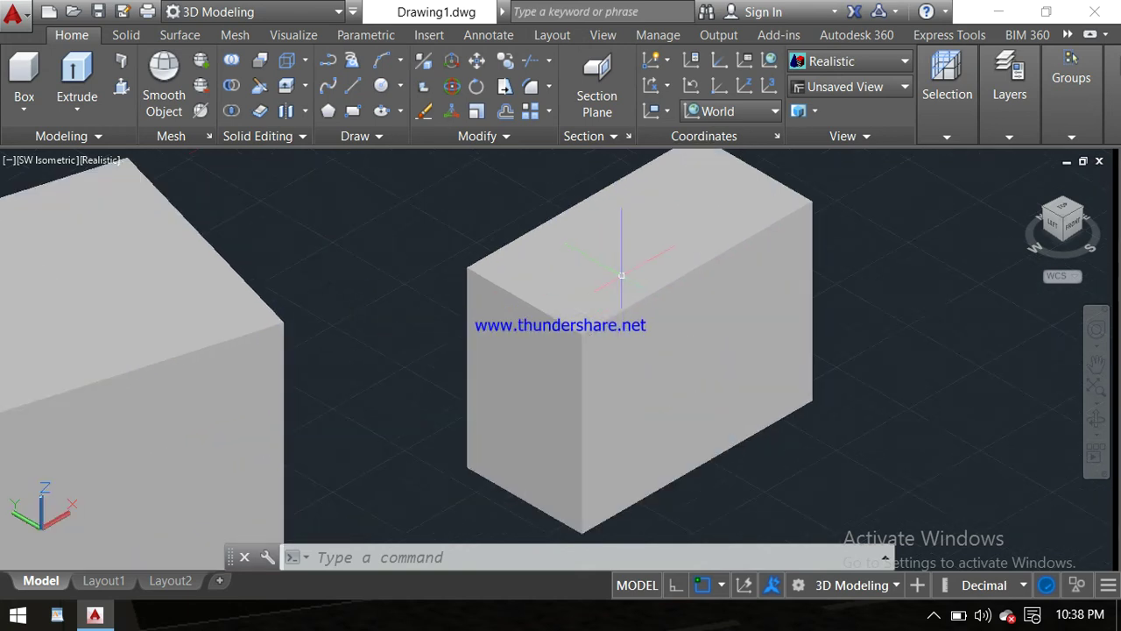
scroll(608, 276, "down", 2)
mouse_move(732, 275)
middle_mouse_down()
mouse_move(538, 295)
mouse_move(439, 287)
middle_mouse_up()
scroll(539, 296, "down", 1)
scroll(508, 289, "down", 1)
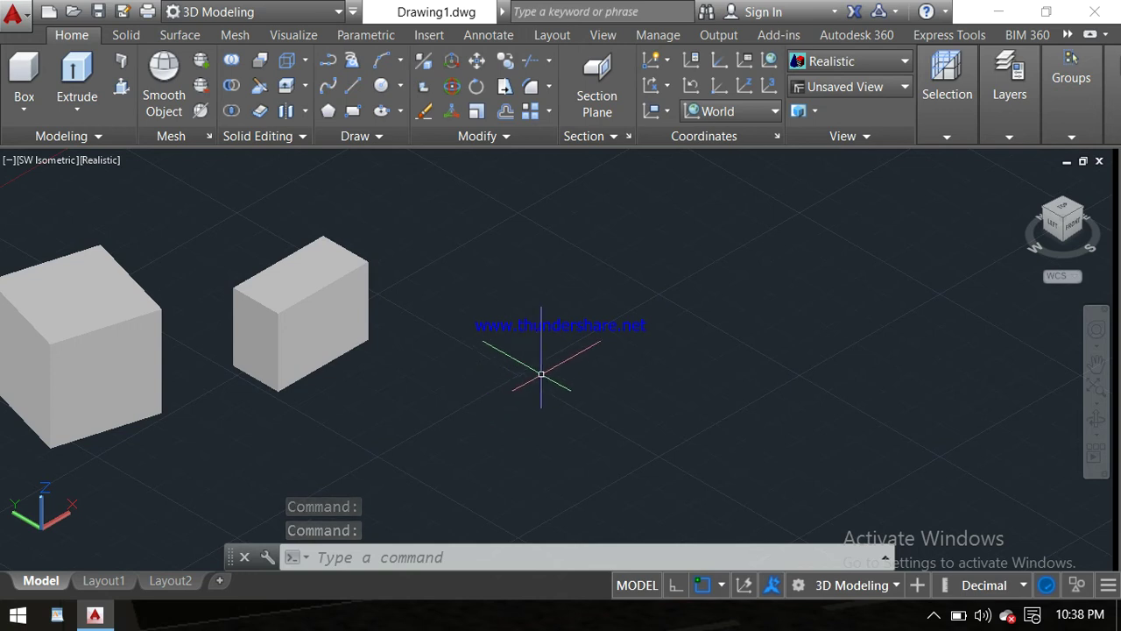
Step: Create a cylinder with radius 20 and height 50 to the right of the boxes
left_click(25, 107)
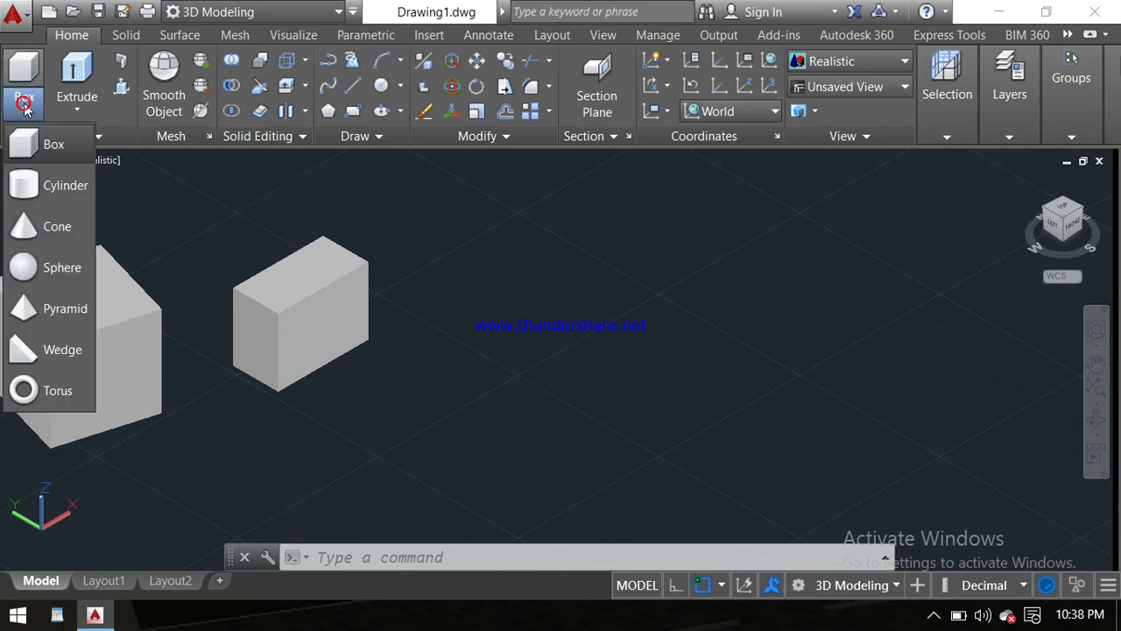
left_click(62, 188)
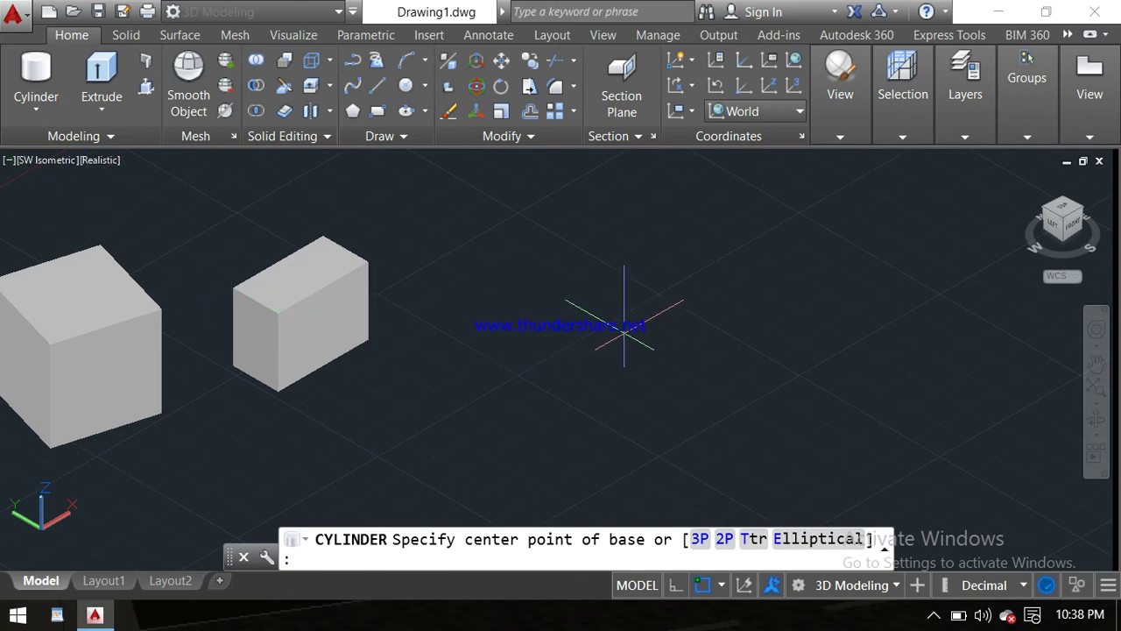
left_click(624, 333)
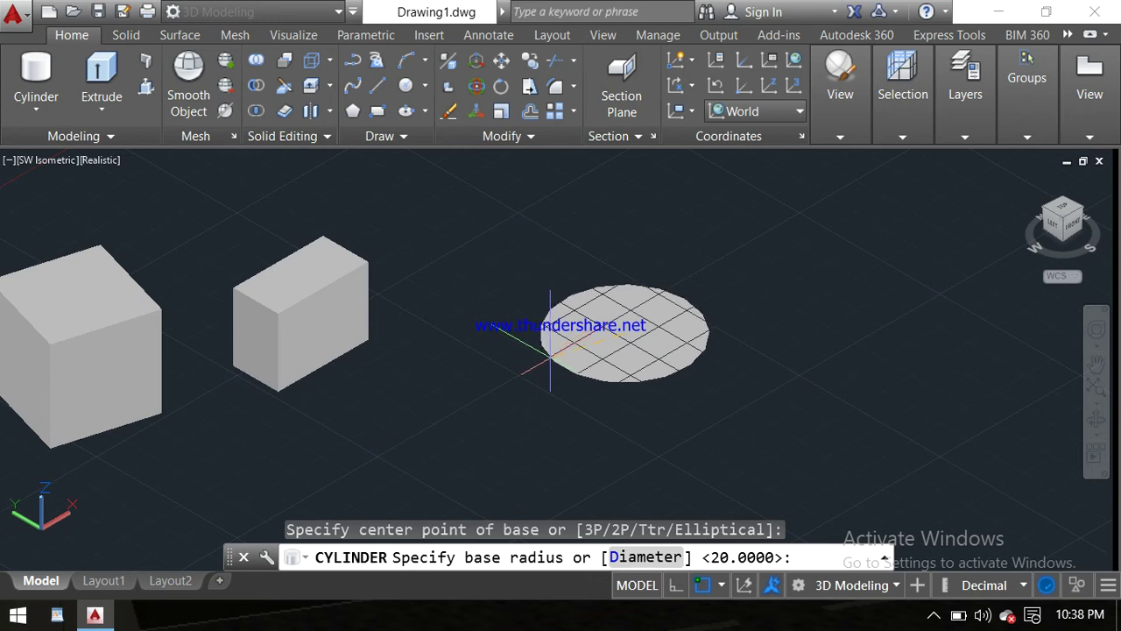
type("20")
key("Return")
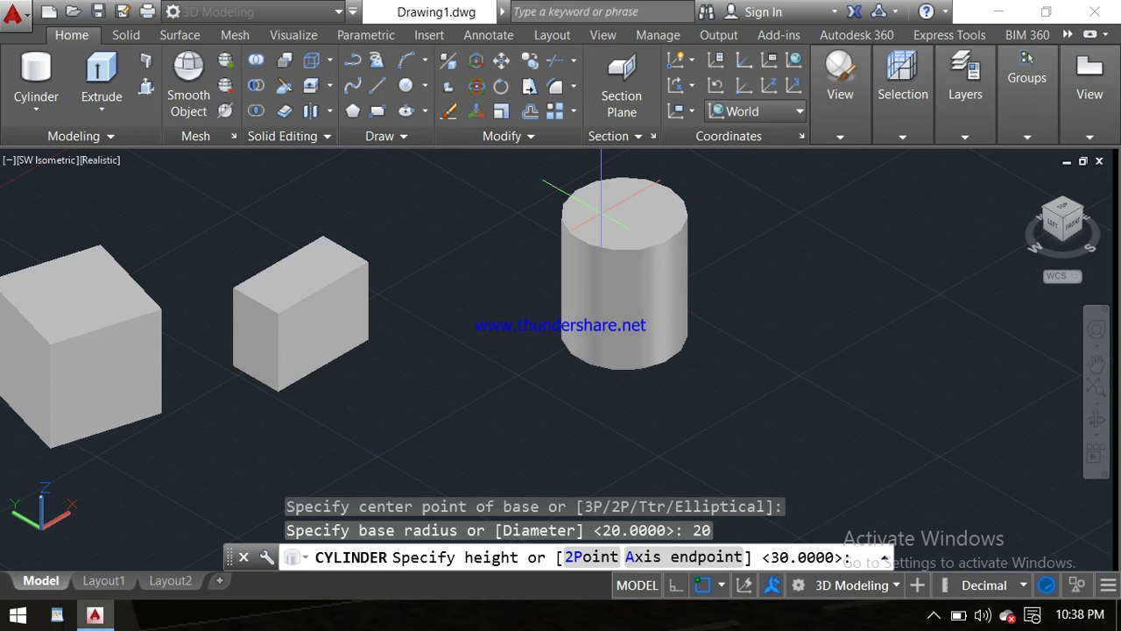
middle_click_drag(591, 237, 587, 255, "shift")
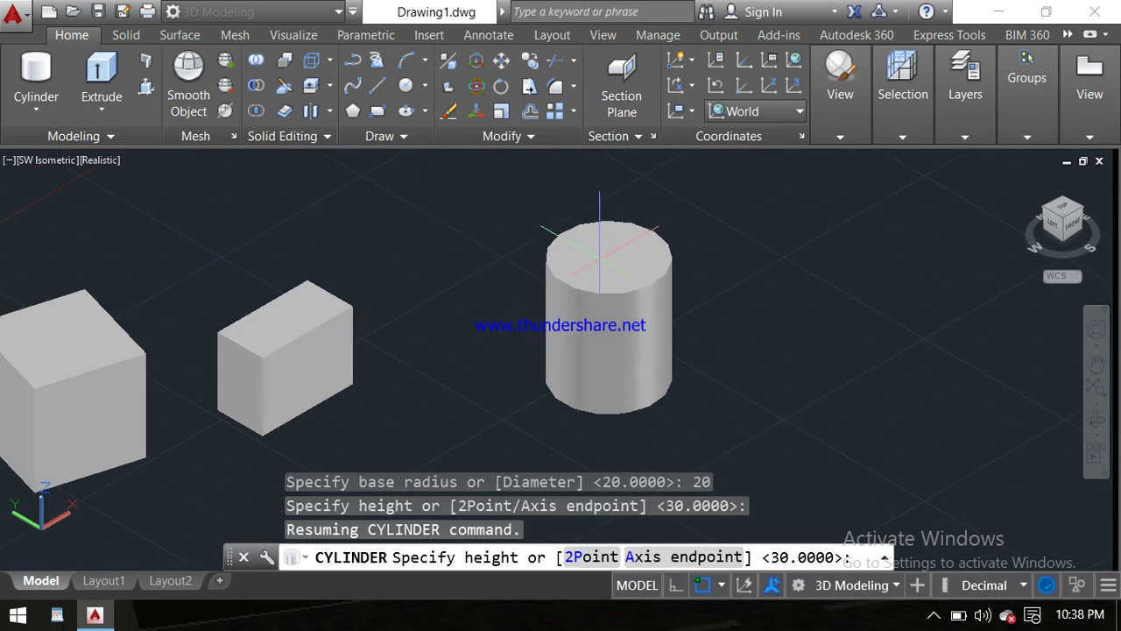
type("50")
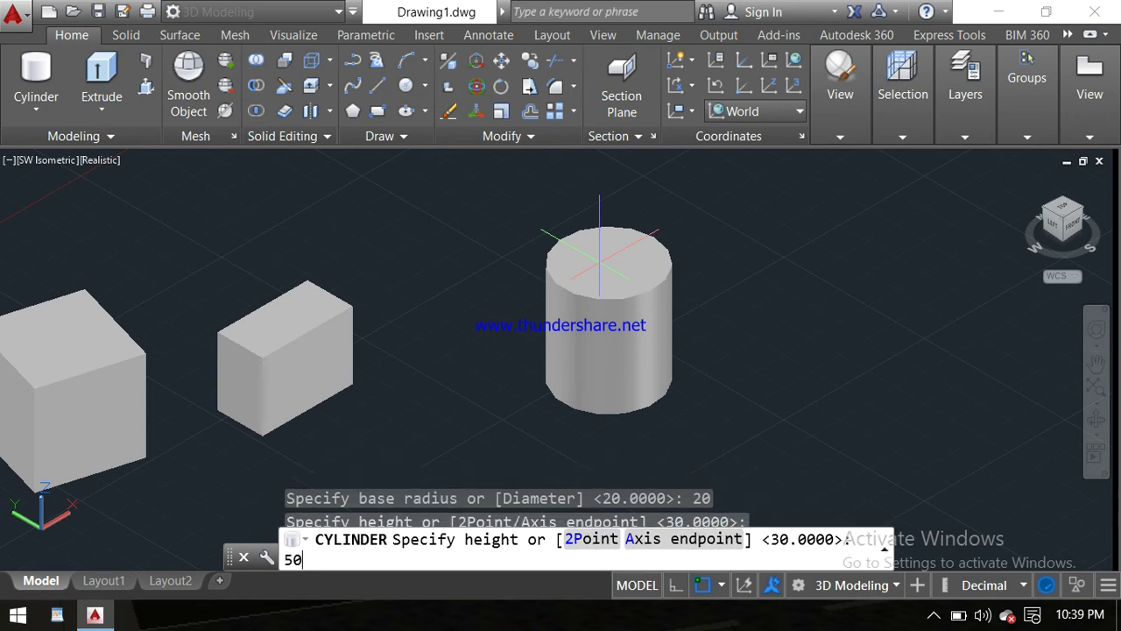
key("Return")
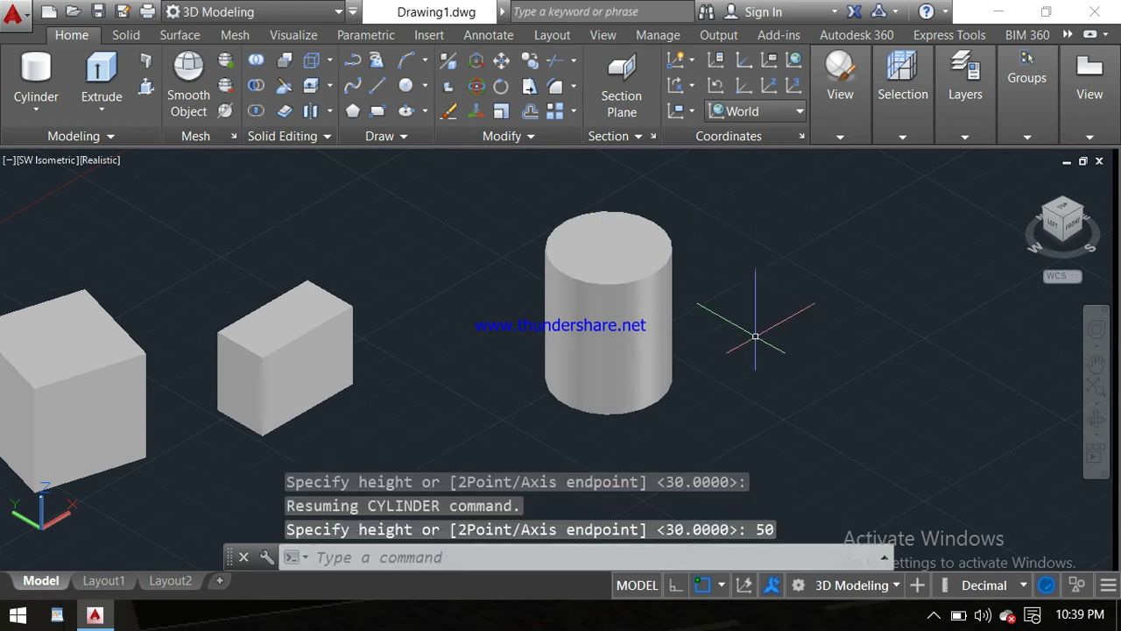
middle_click_drag(744, 325, 518, 313)
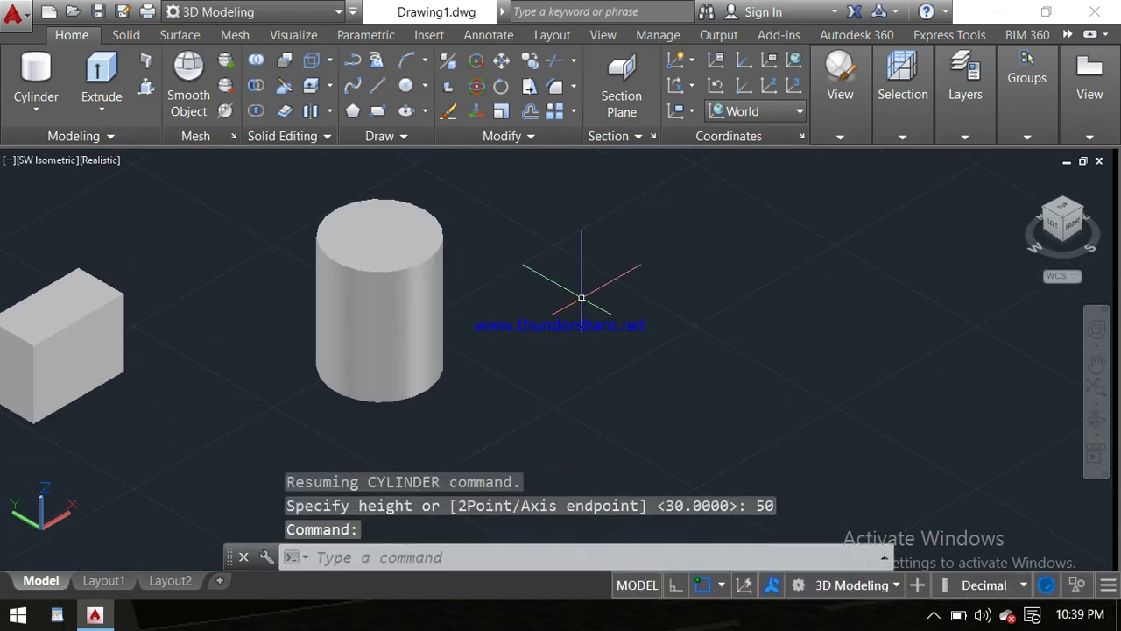
Step: Add a cylinder of diameter 20 and height 40 right of the first cylinder
key("Escape")
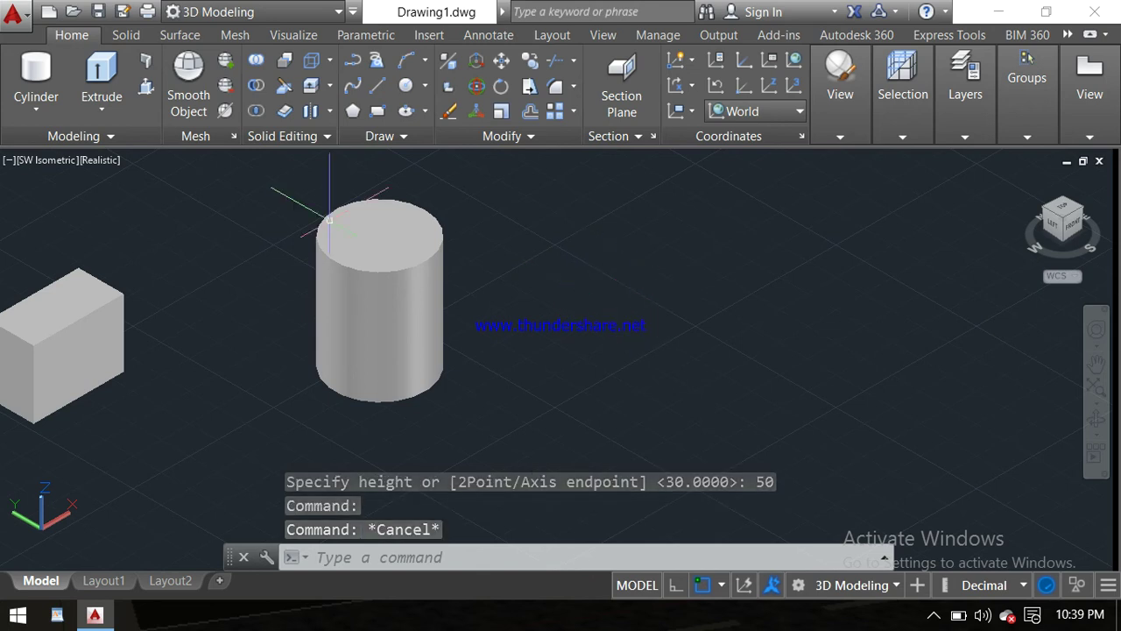
left_click(36, 75)
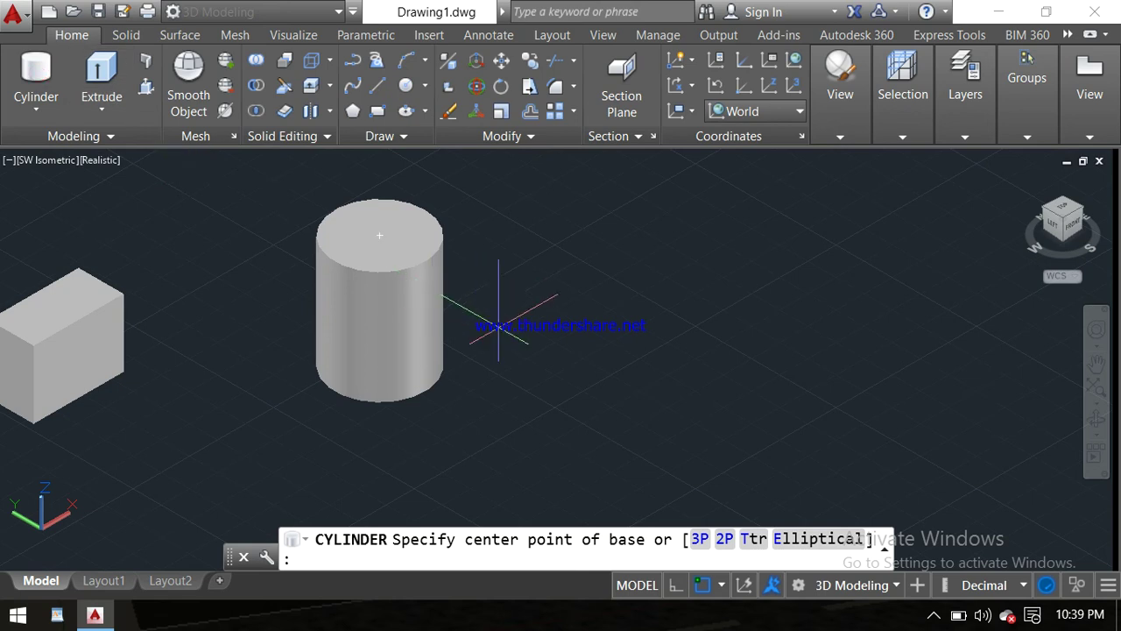
left_click(620, 383)
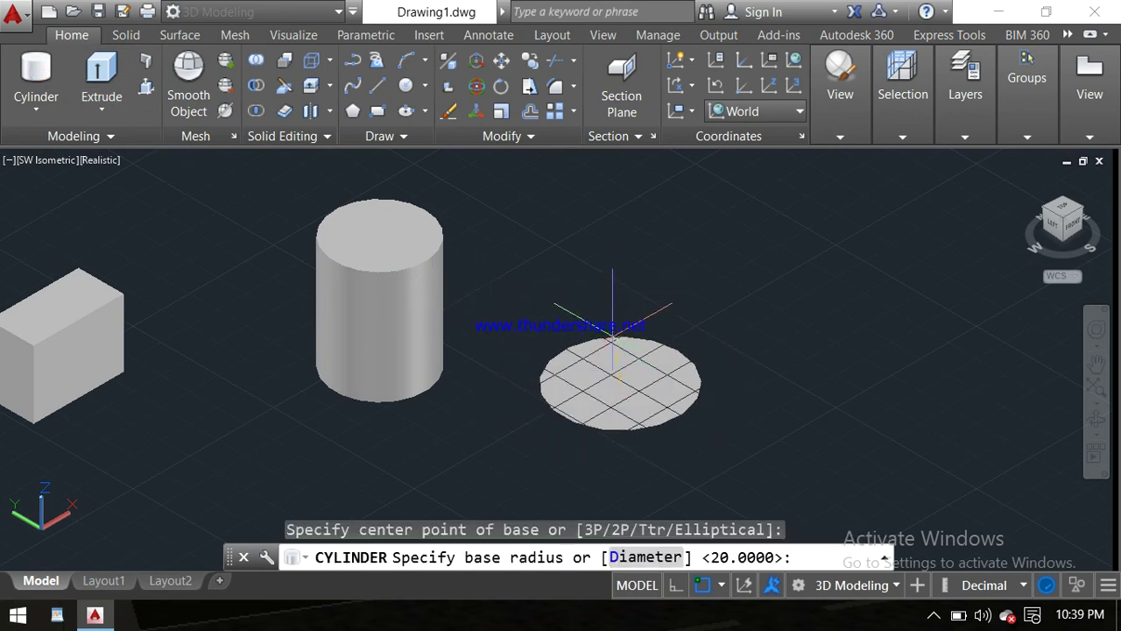
type("d")
key("Return")
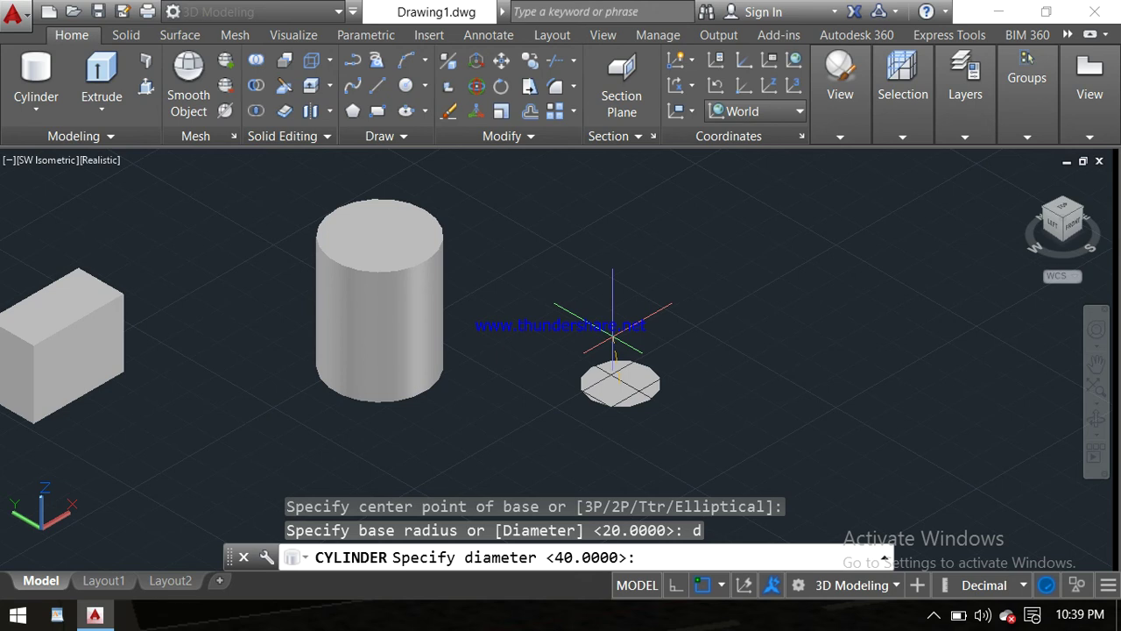
key("Return")
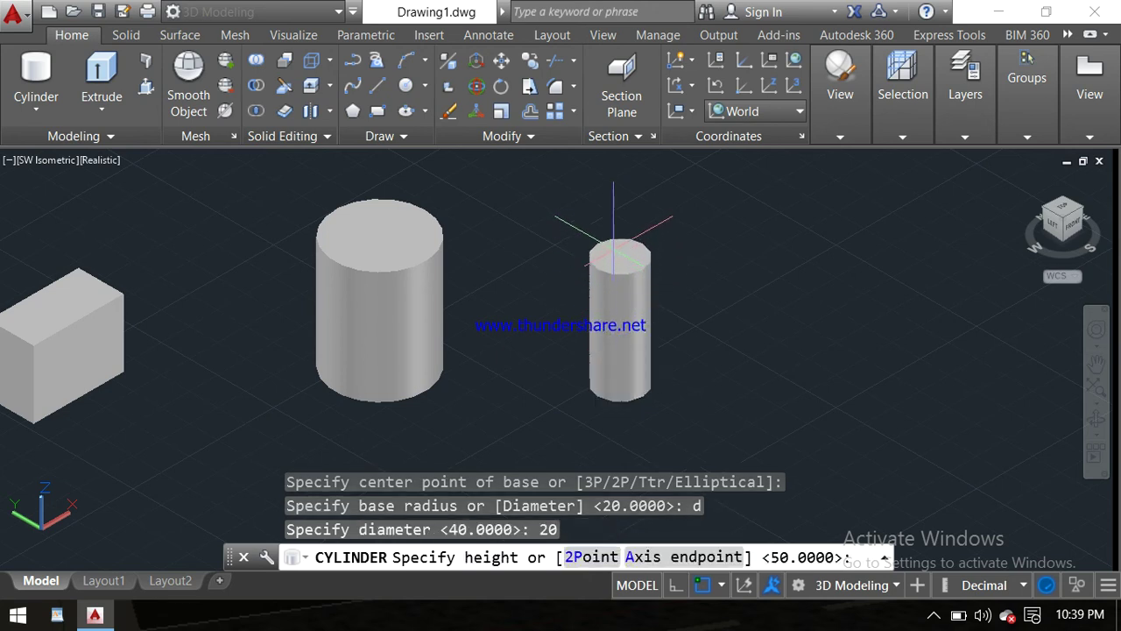
type("40")
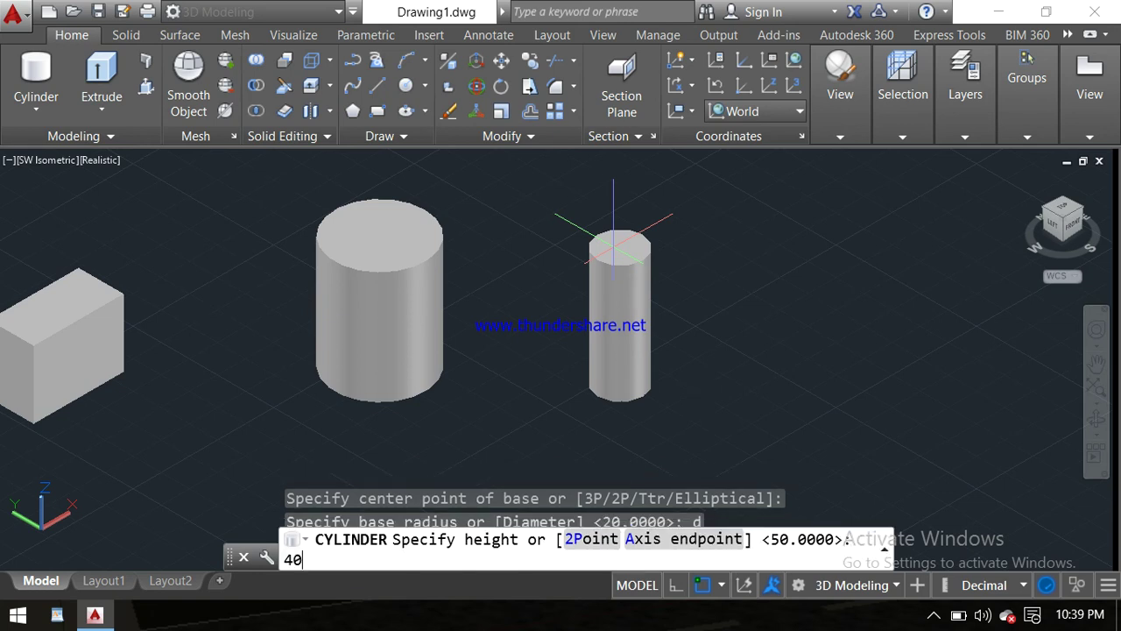
key("Return")
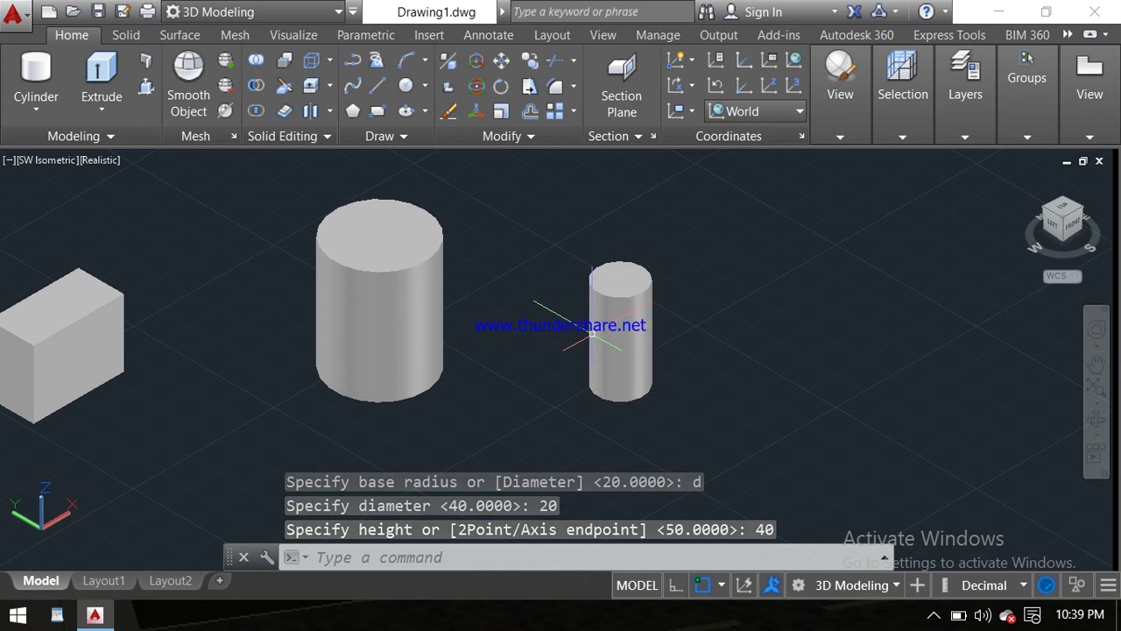
scroll(626, 307, "up", 2)
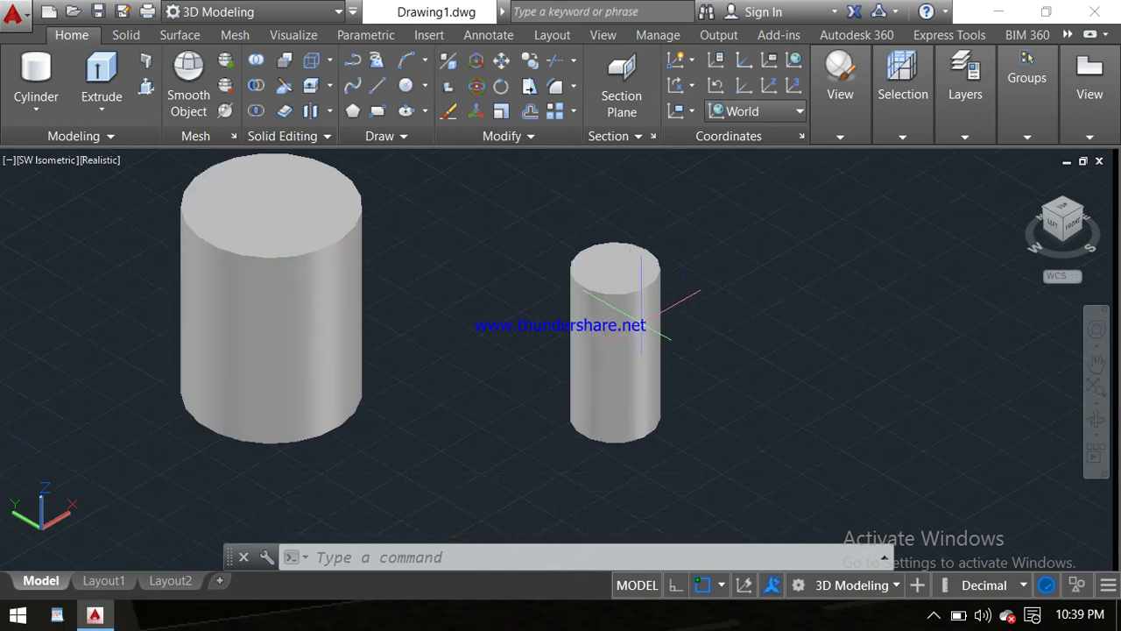
scroll(625, 325, "down", 2)
middle_click_drag(645, 325, 556, 330)
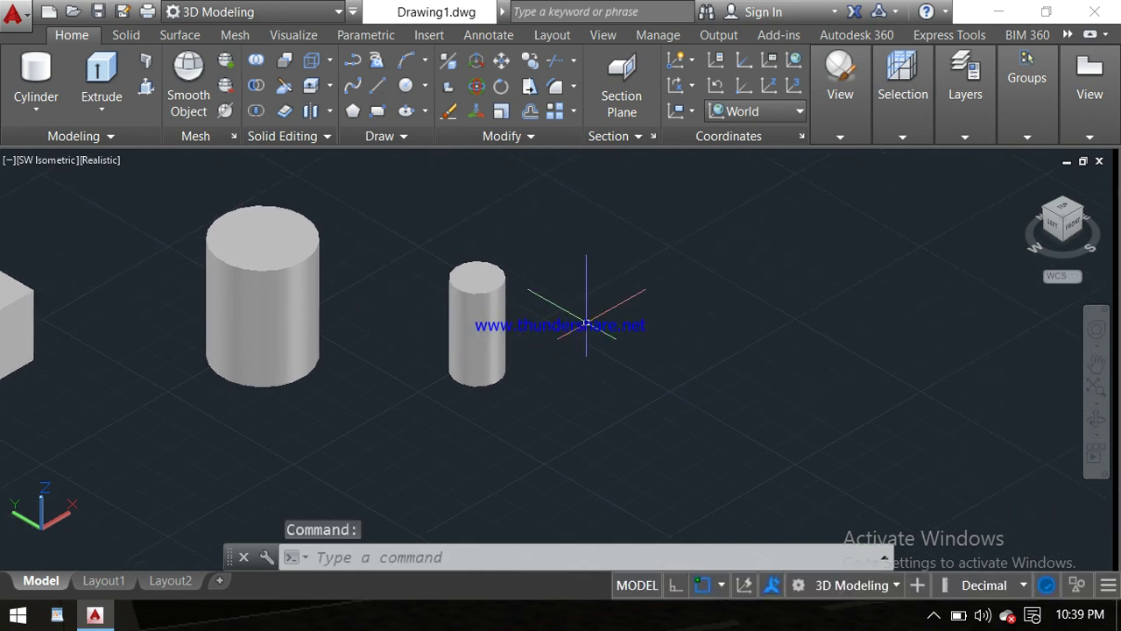
scroll(588, 324, "up", 2)
scroll(593, 322, "down", 2)
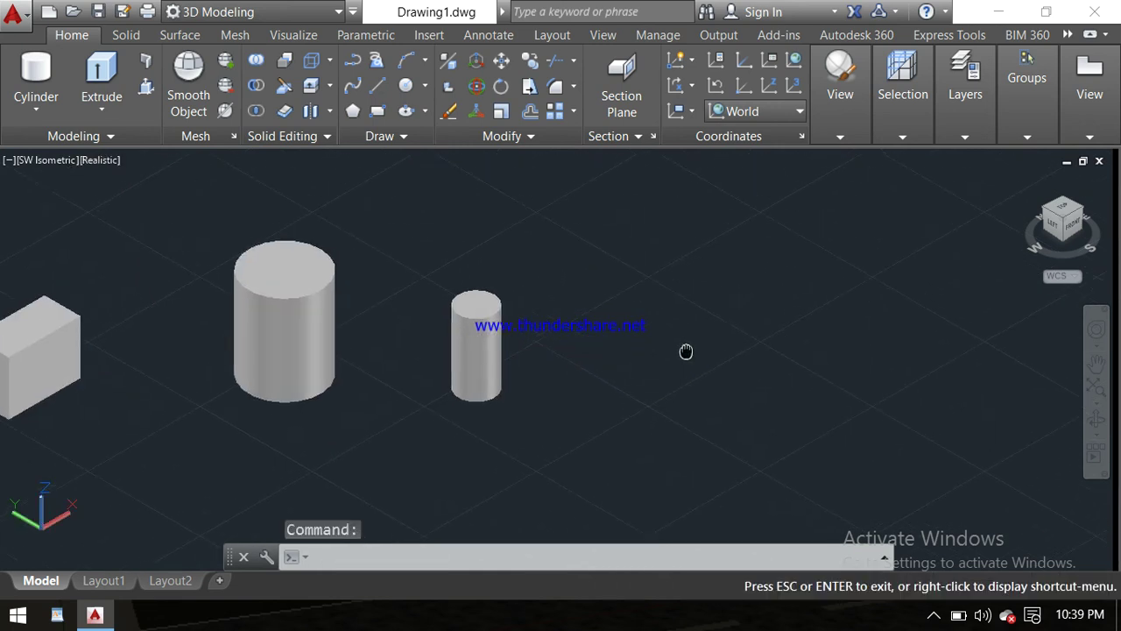
middle_click_drag(683, 350, 951, 345)
scroll(563, 366, "down", 1)
middle_click_drag(564, 366, 739, 318)
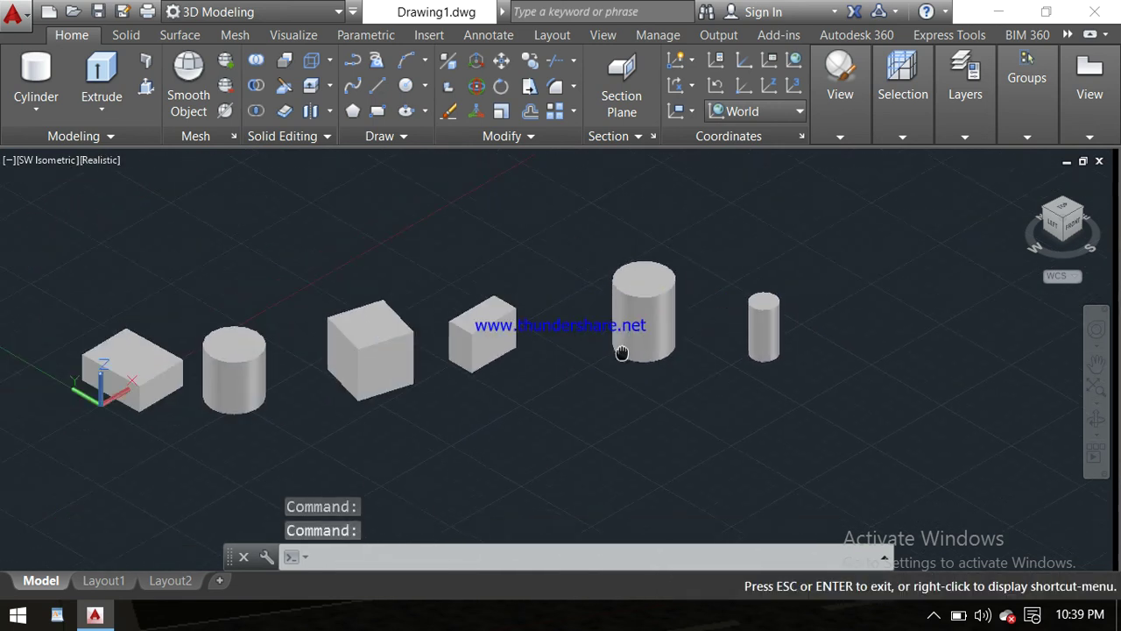
scroll(422, 360, "up", 1)
scroll(421, 360, "up", 1)
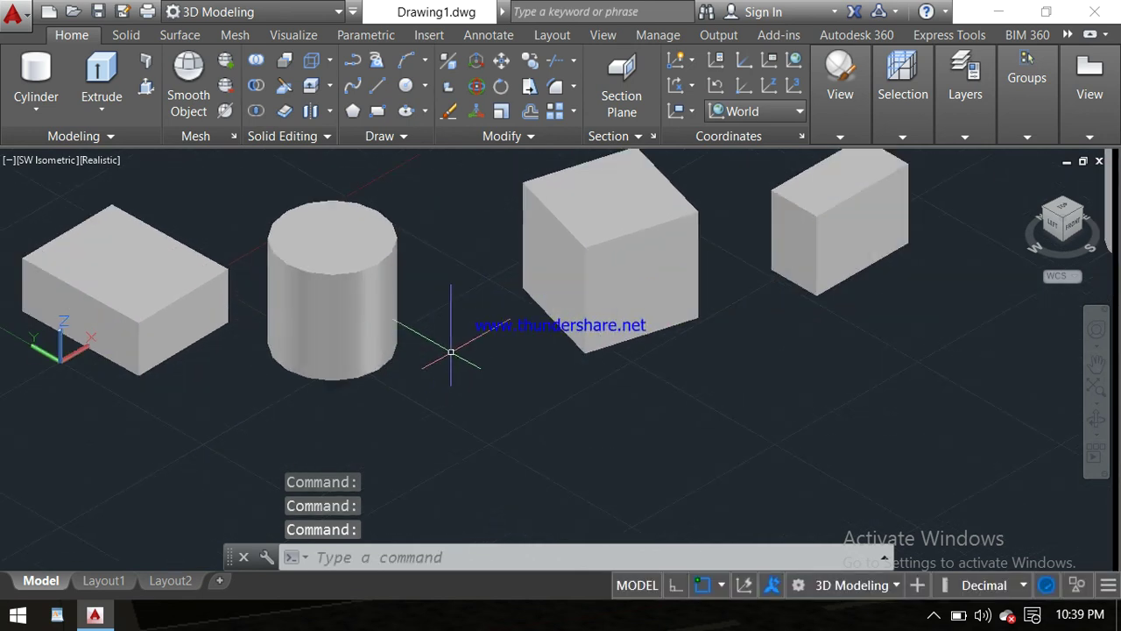
mouse_move(451, 350)
middle_mouse_down()
mouse_move(422, 400)
mouse_move(401, 388)
middle_mouse_up()
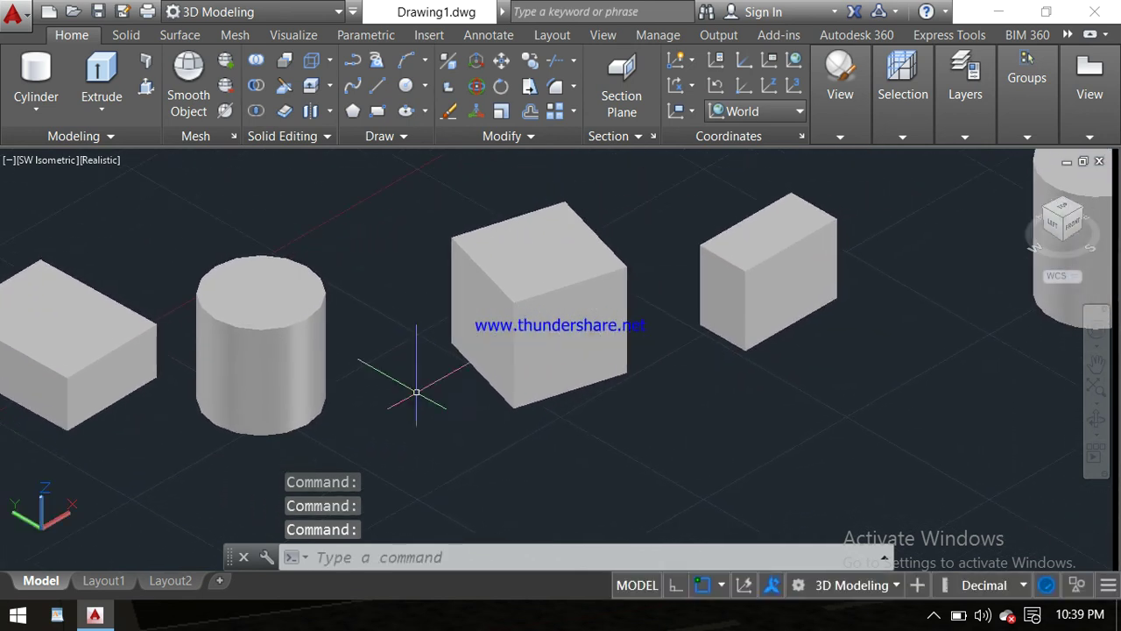
middle_click_drag(695, 376, 520, 395)
scroll(521, 395, "down", 1)
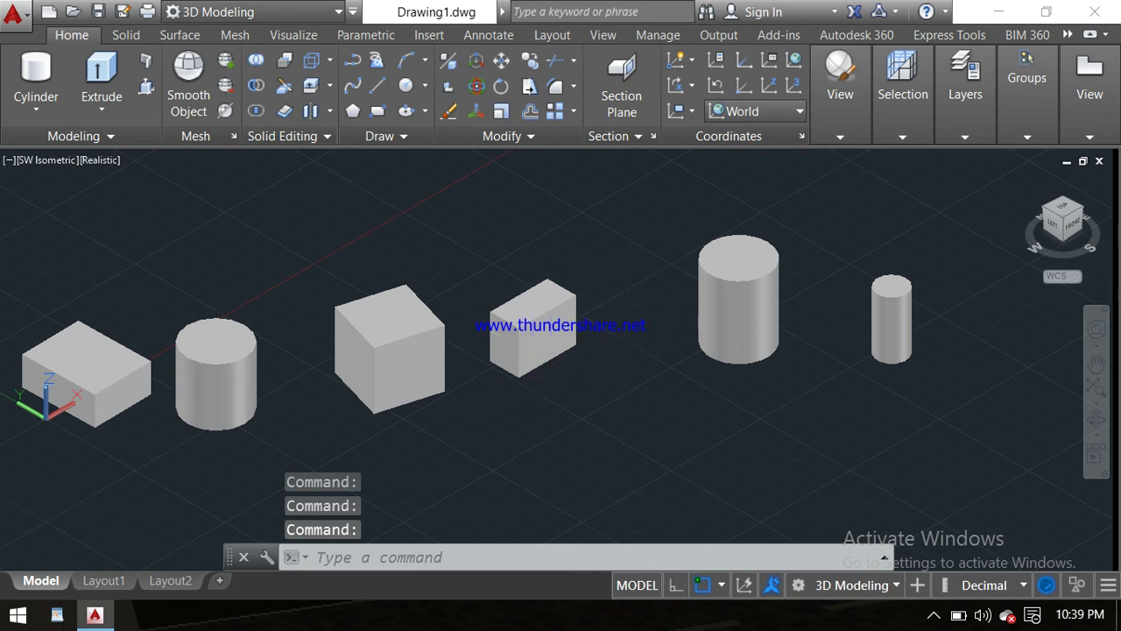
middle_click_drag(676, 368, 741, 341)
scroll(502, 386, "up", 1)
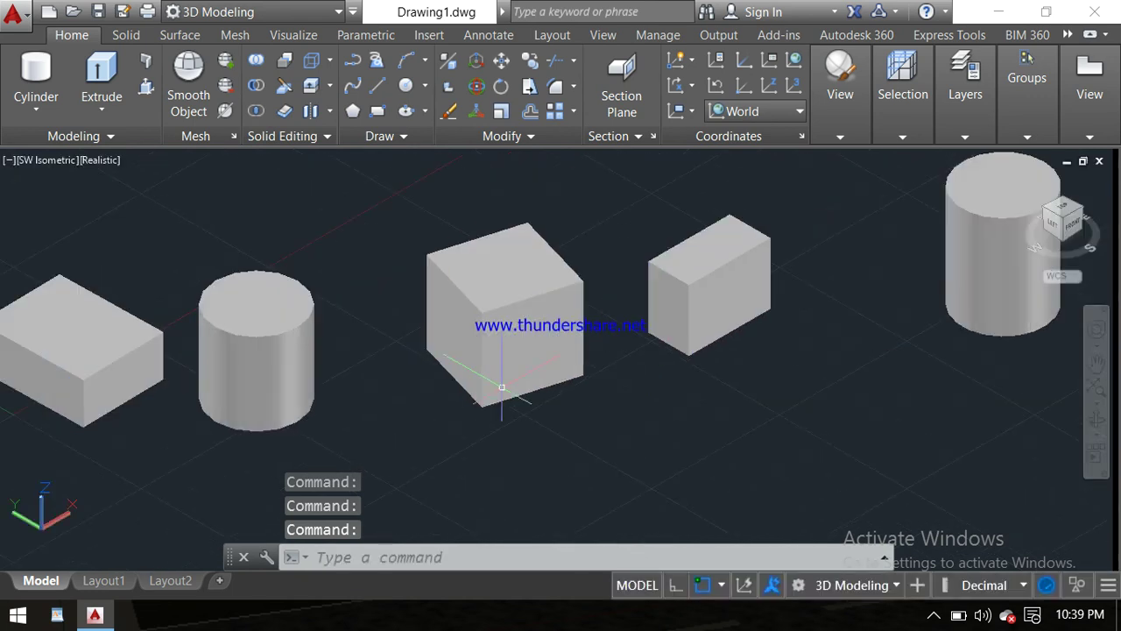
middle_click_drag(563, 389, 689, 380)
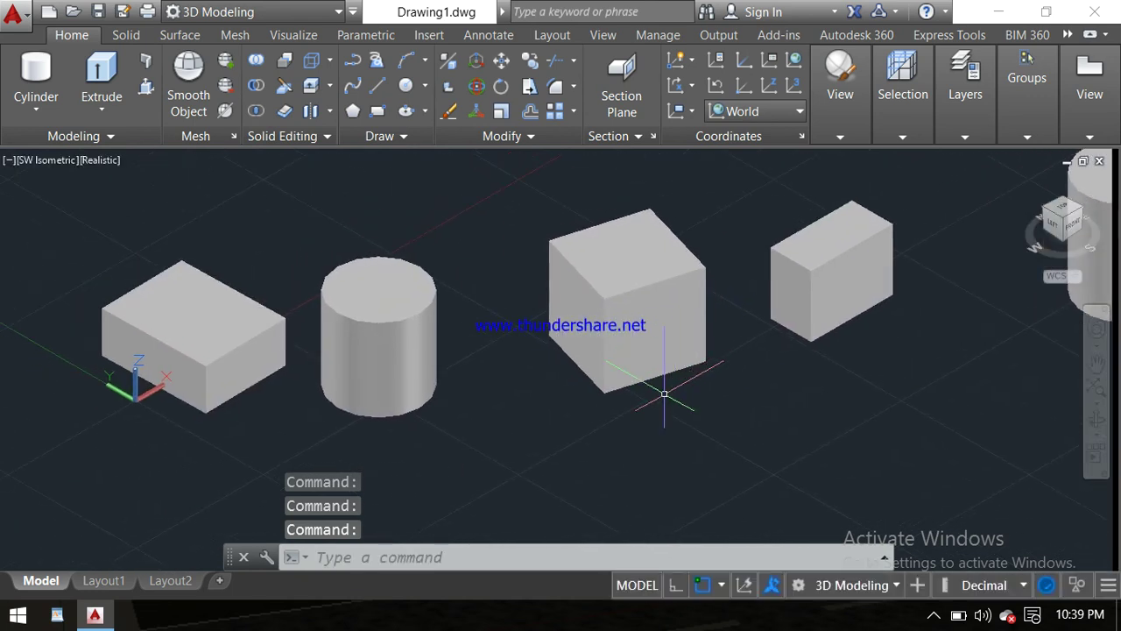
key("Escape")
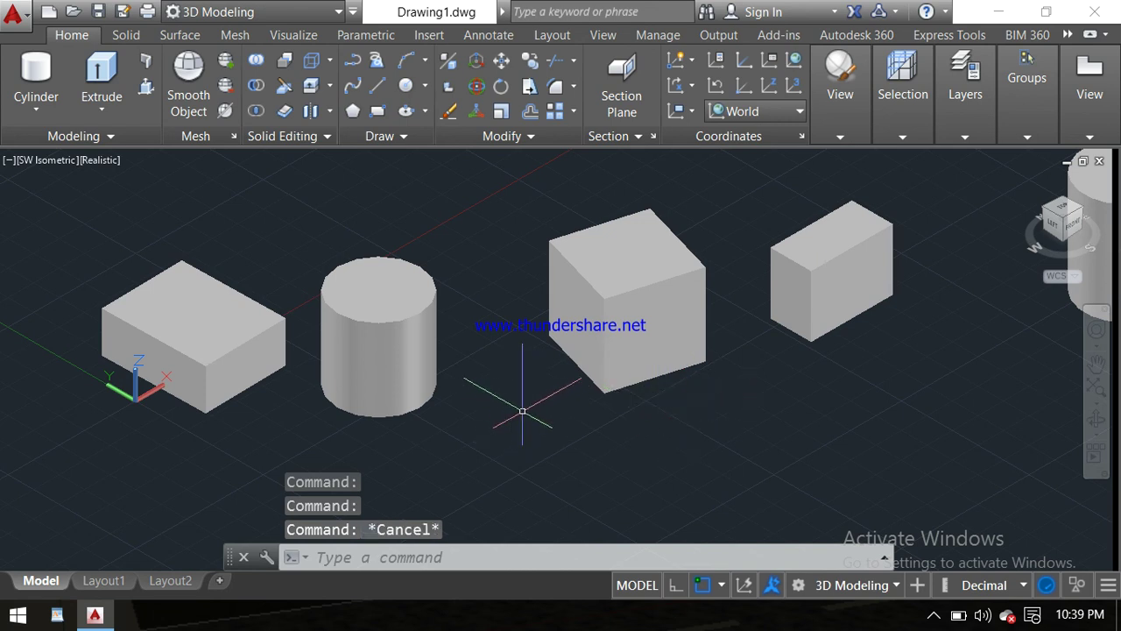
middle_click_drag(522, 410, 542, 398)
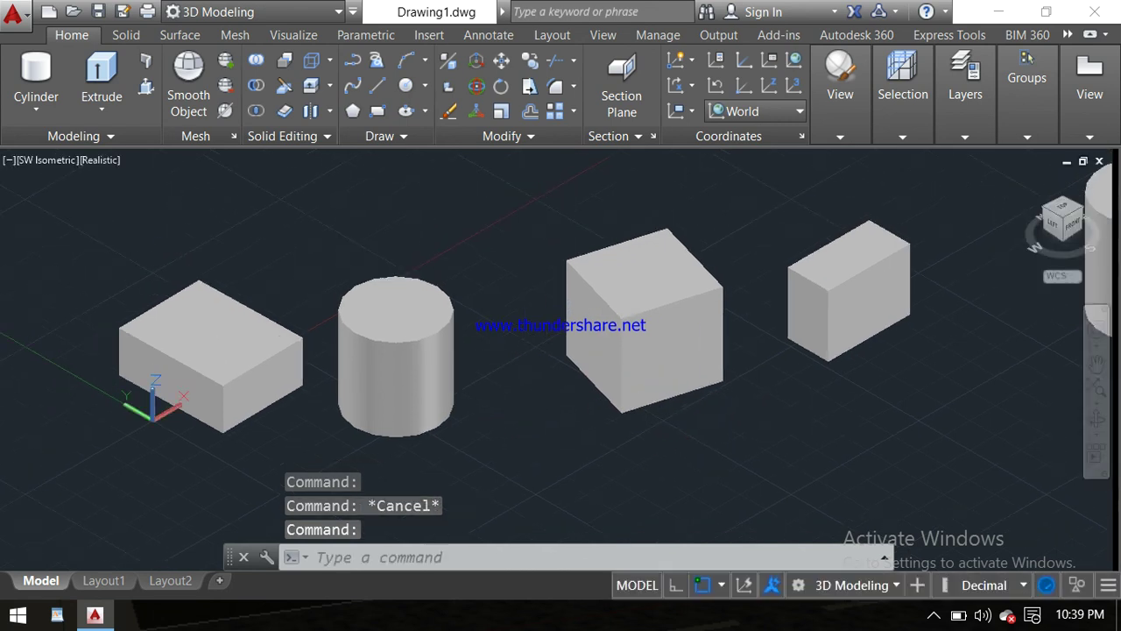
scroll(542, 388, "up", 3)
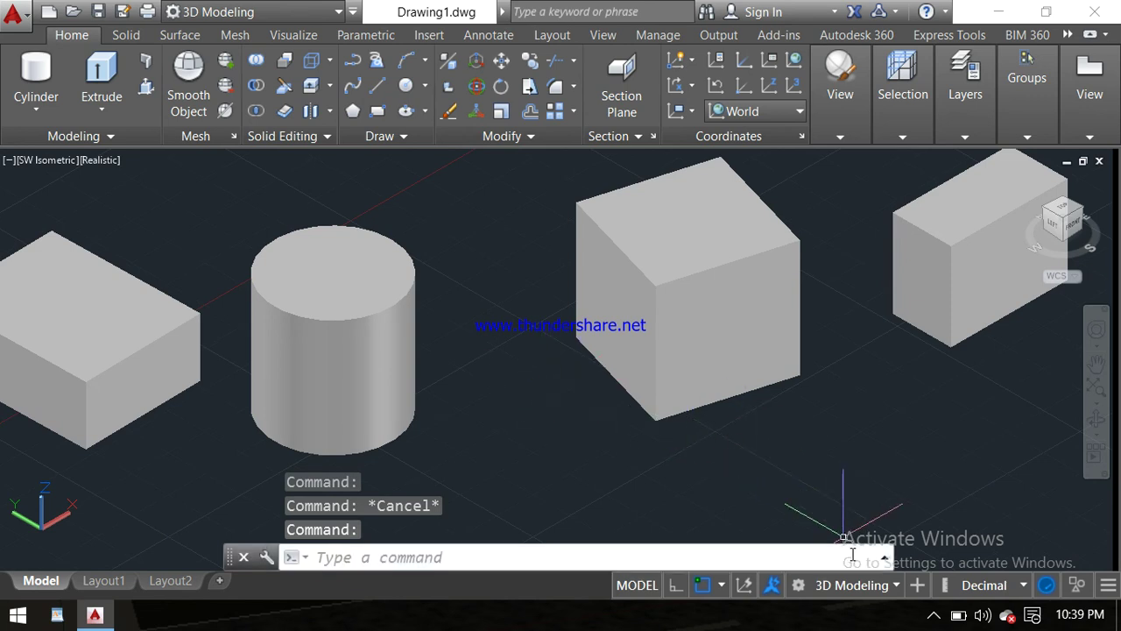
left_click(934, 614)
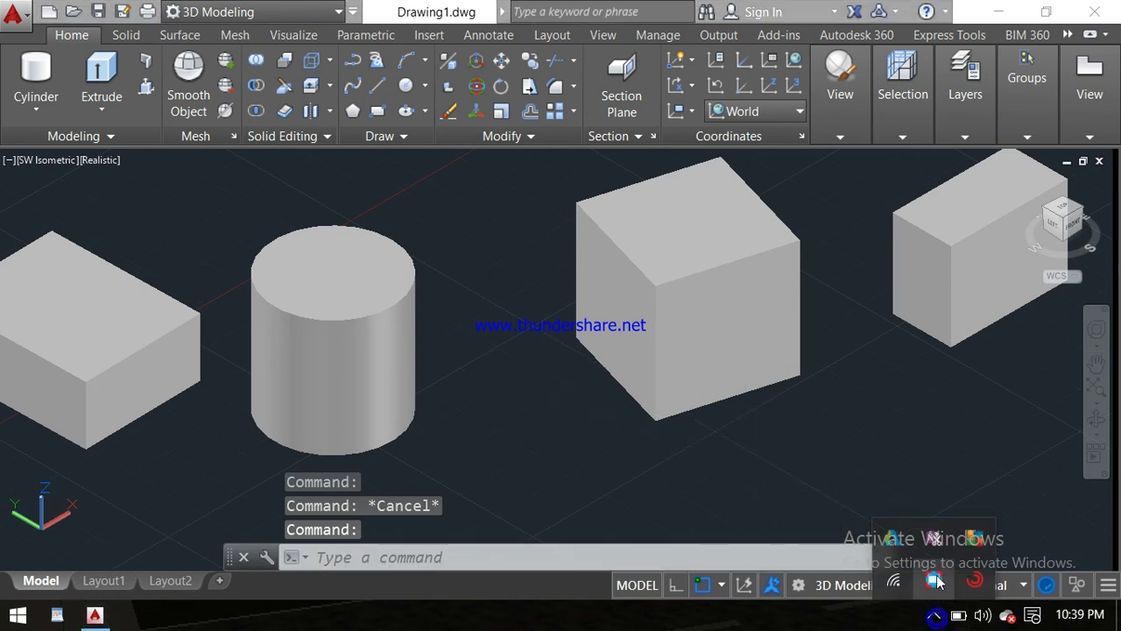
right_click(936, 580)
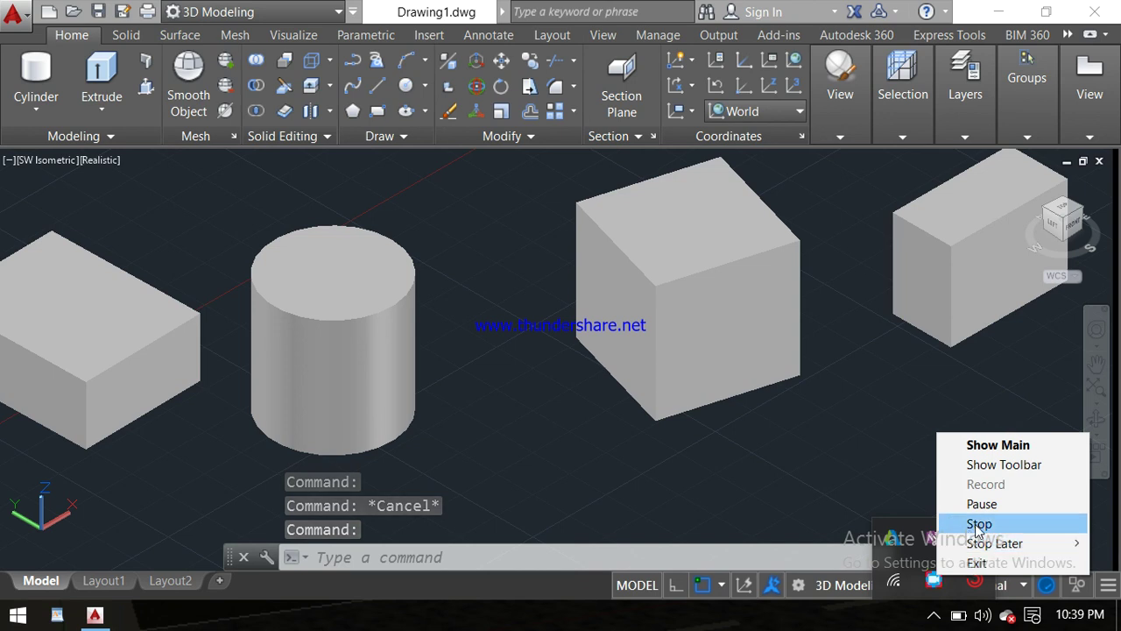